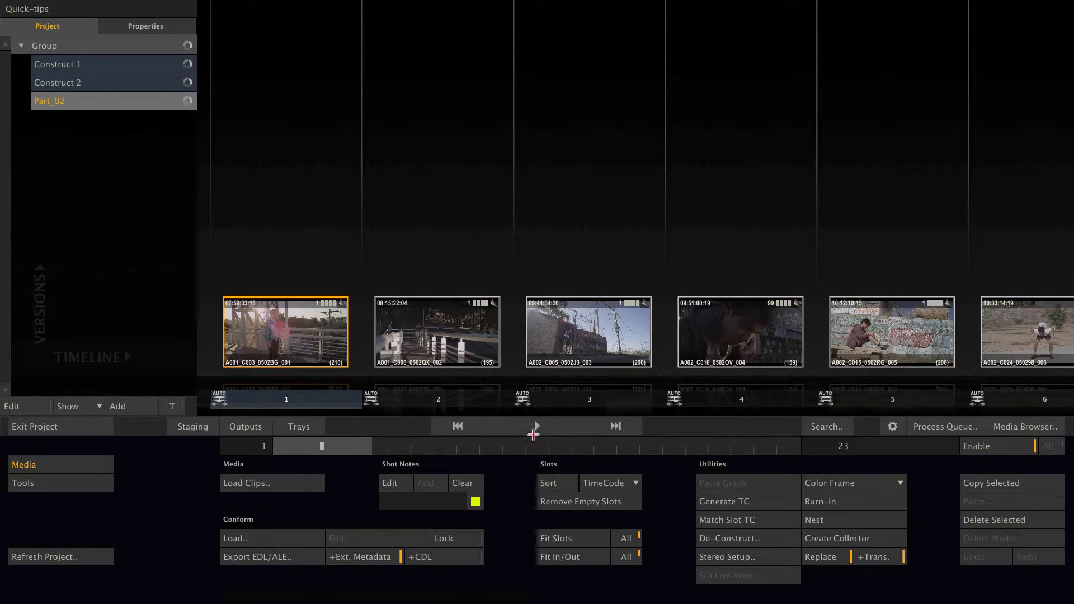
# - Open the first bridge clip in the player and set its framing to Custom scale 92.678
pyautogui.click(536, 427)
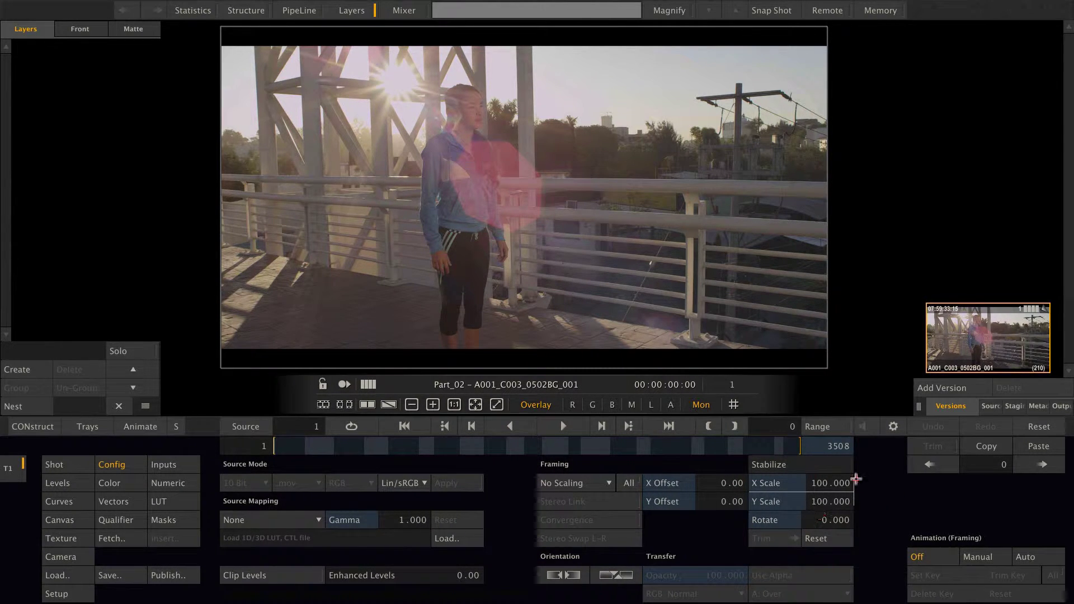
pyautogui.moveTo(834, 482); pyautogui.dragTo(791, 519)
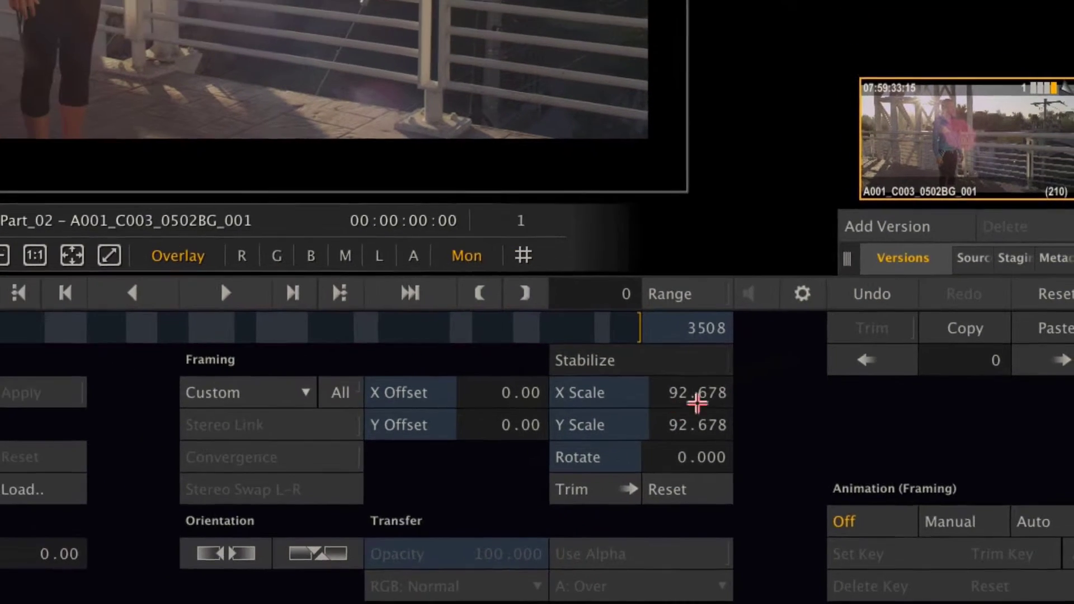
# - Squeeze the bridge shot's framing down to X Scale 26.436 and Y Scale 78.016
pyautogui.moveTo(698, 403); pyautogui.dragTo(704, 394)
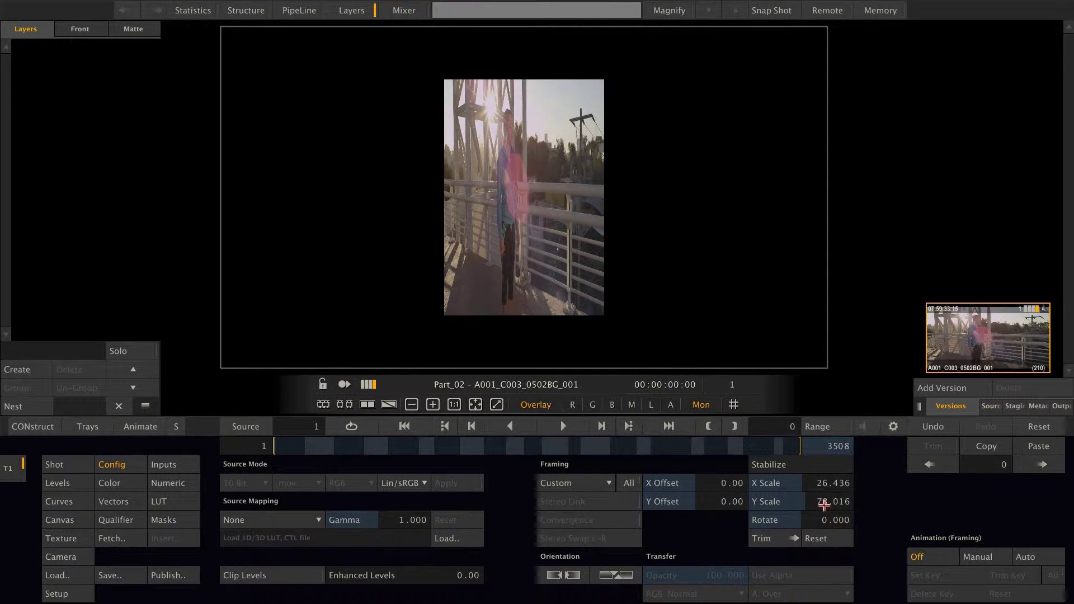
# - Set Y Scale to 26.436, raise X Scale to 94.601, then reset framing to No Scaling
pyautogui.click(824, 505)
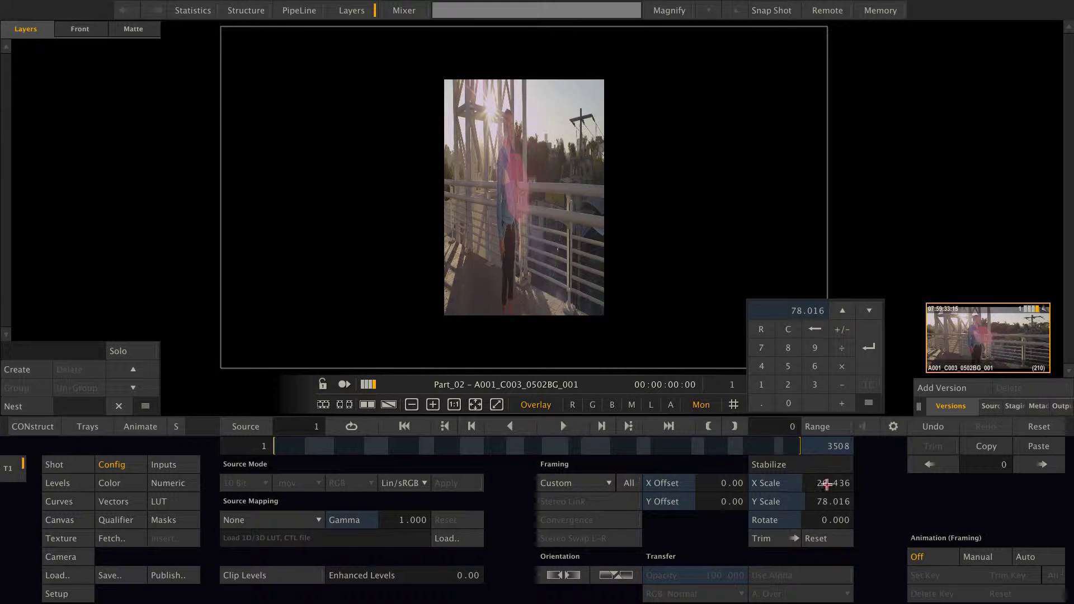
pyautogui.click(833, 483)
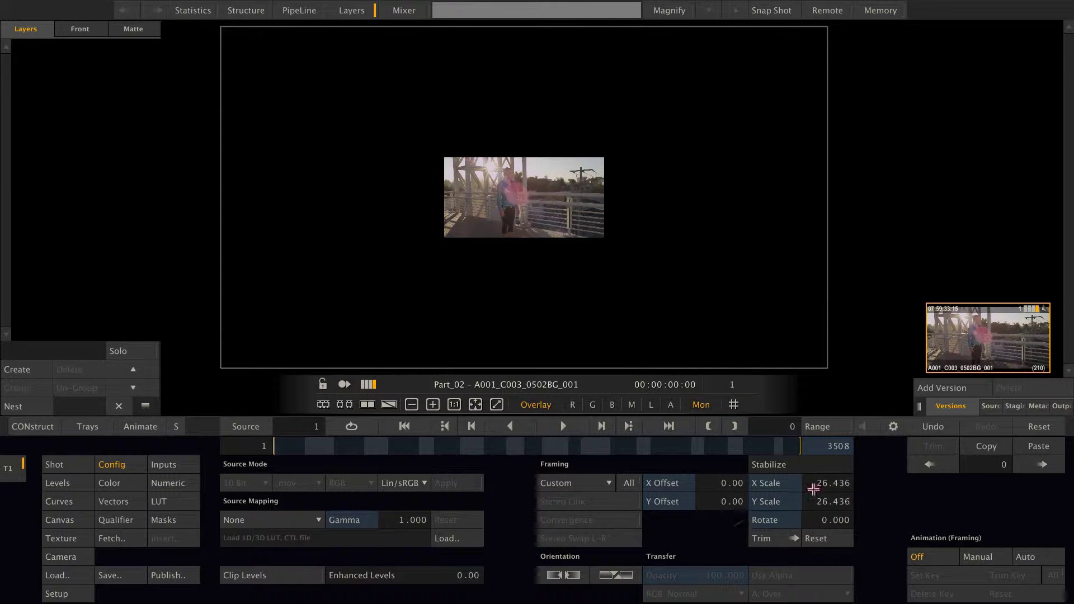
pyautogui.moveTo(834, 483); pyautogui.dragTo(860, 522)
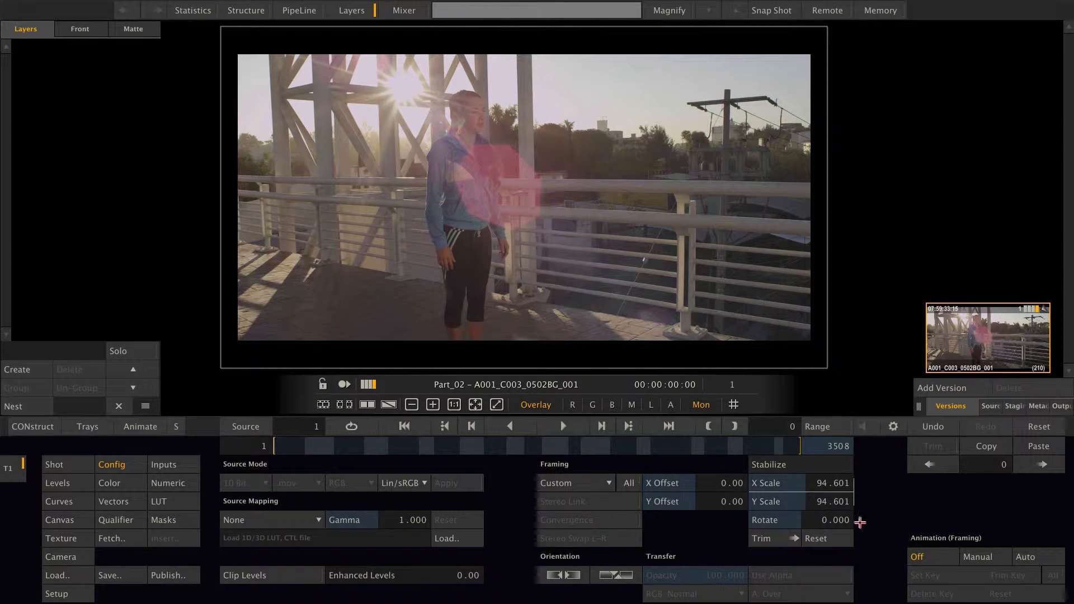
pyautogui.click(811, 540)
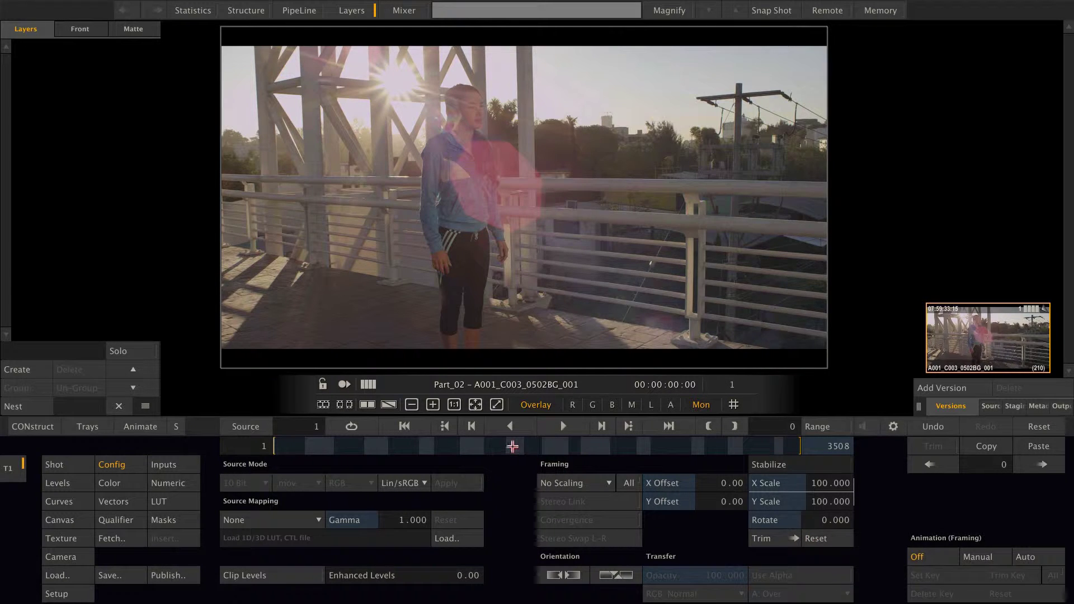
# - Go to the Gatorade shot, limit the timeline to its range, and enable Auto colour keyframing
pyautogui.moveTo(510, 448); pyautogui.dragTo(551, 456)
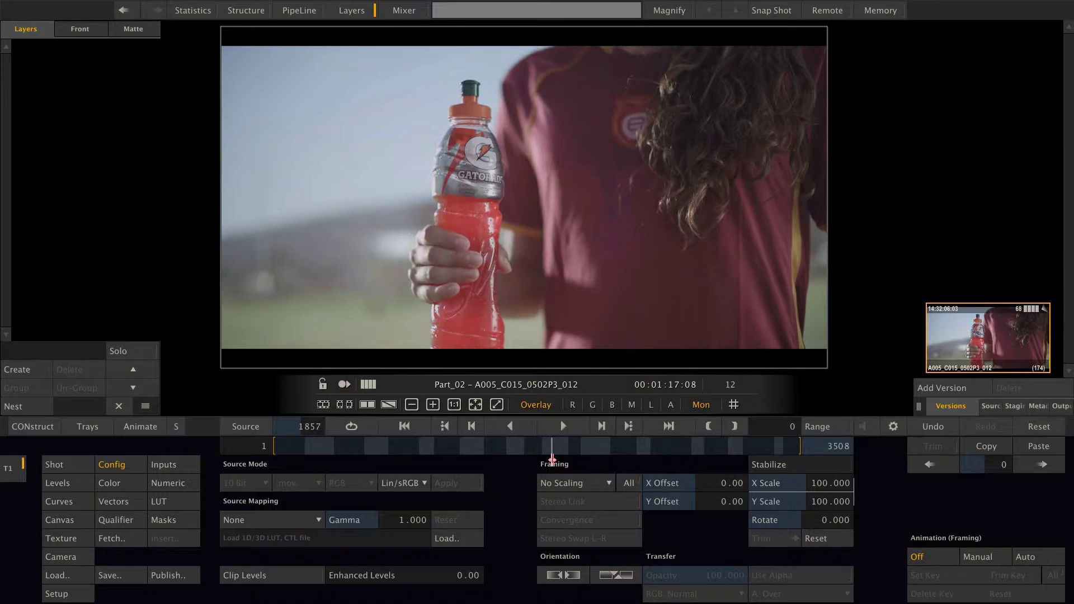
pyautogui.click(822, 427)
pyautogui.moveTo(468, 442); pyautogui.dragTo(305, 449)
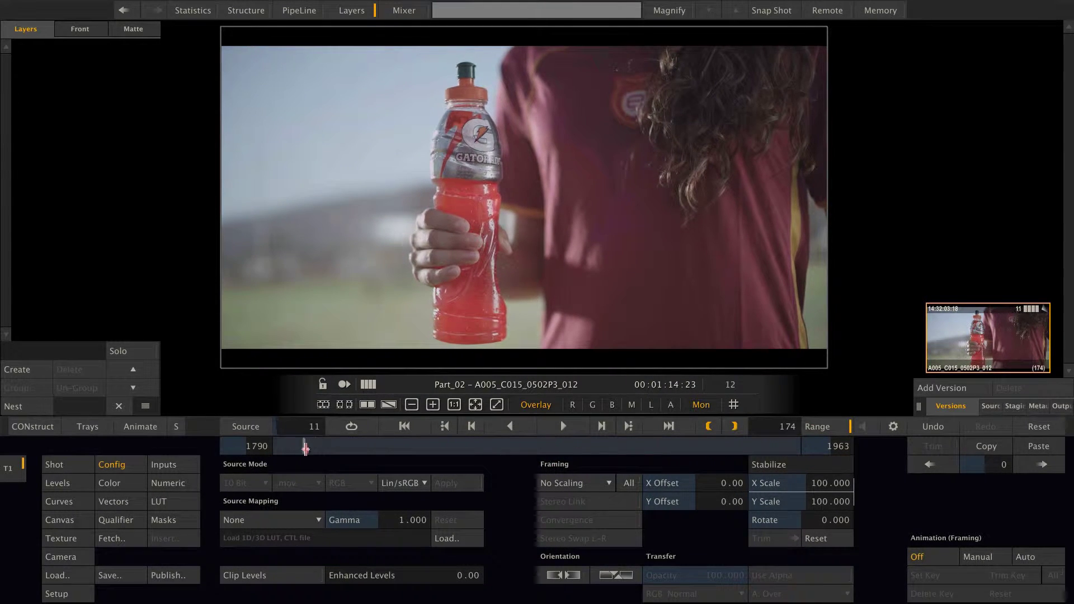
pyautogui.click(170, 482)
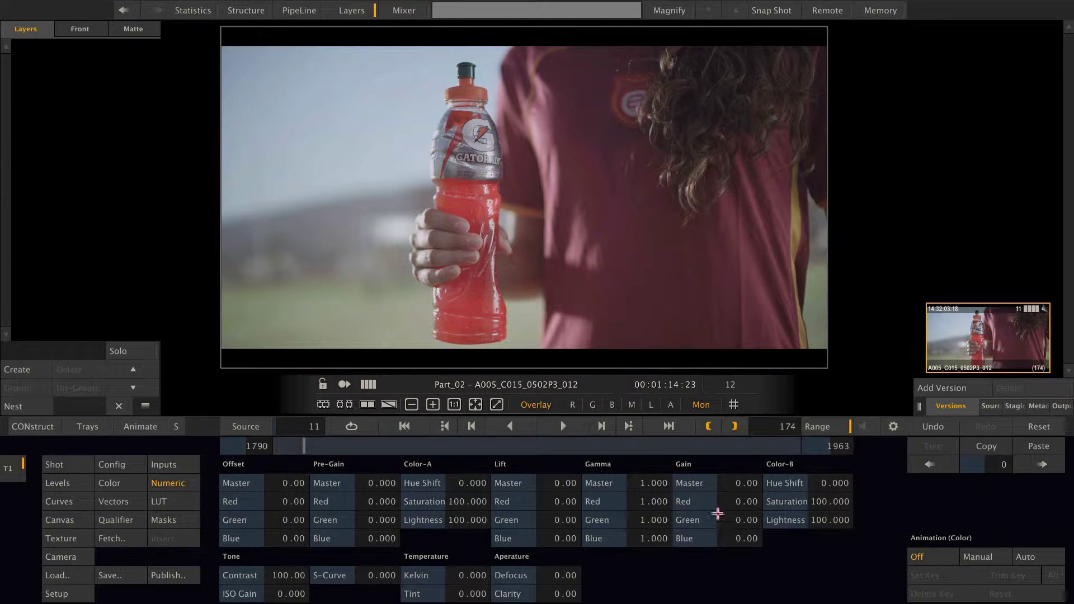
pyautogui.click(1027, 557)
# - Keyframe Gamma Master at several frames, including 1.334 at frame 157, then scrub back to check
pyautogui.moveTo(650, 477); pyautogui.dragTo(683, 516)
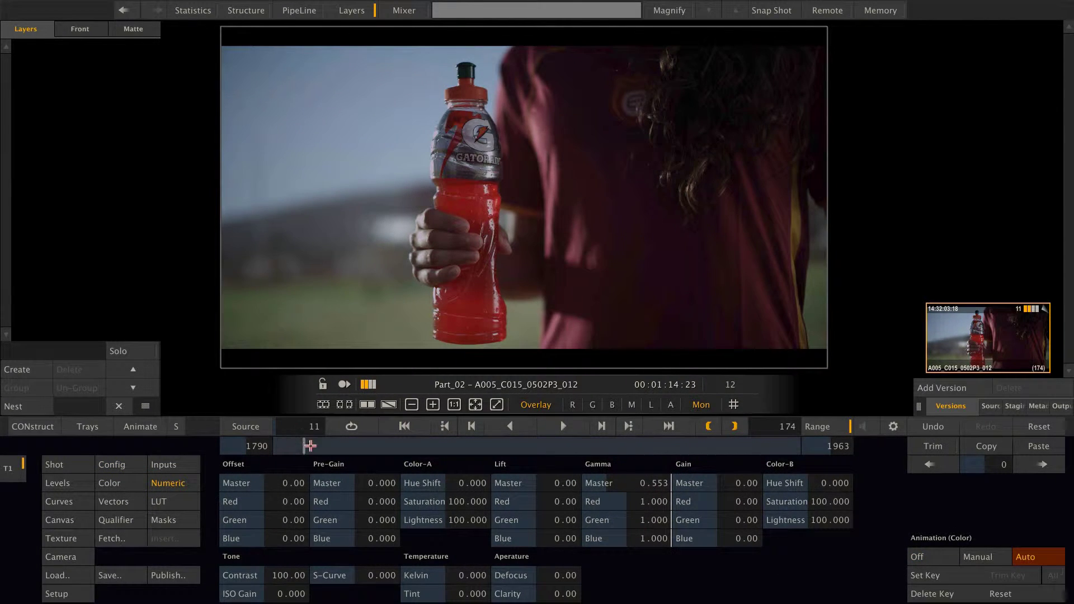
pyautogui.moveTo(310, 446); pyautogui.dragTo(565, 446)
pyautogui.moveTo(653, 484); pyautogui.dragTo(709, 568)
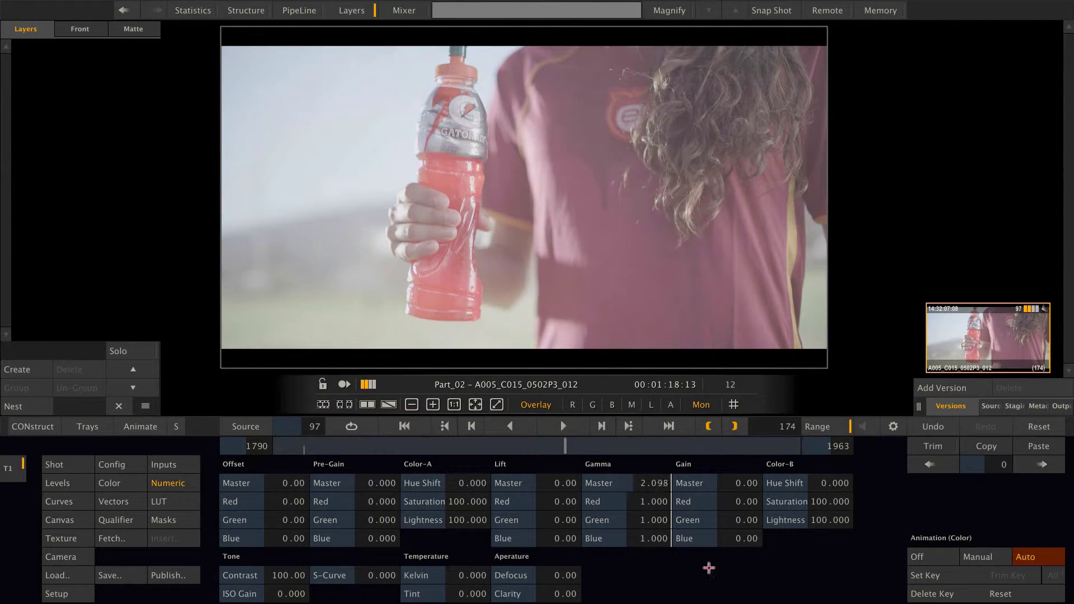
pyautogui.moveTo(566, 446); pyautogui.dragTo(747, 460)
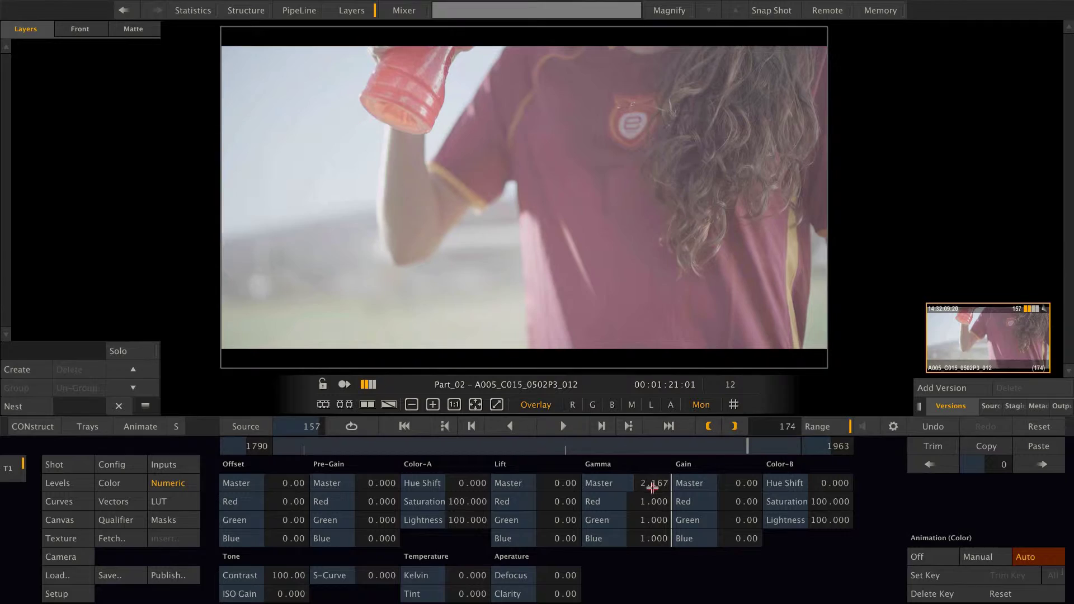
pyautogui.moveTo(653, 488); pyautogui.dragTo(652, 458)
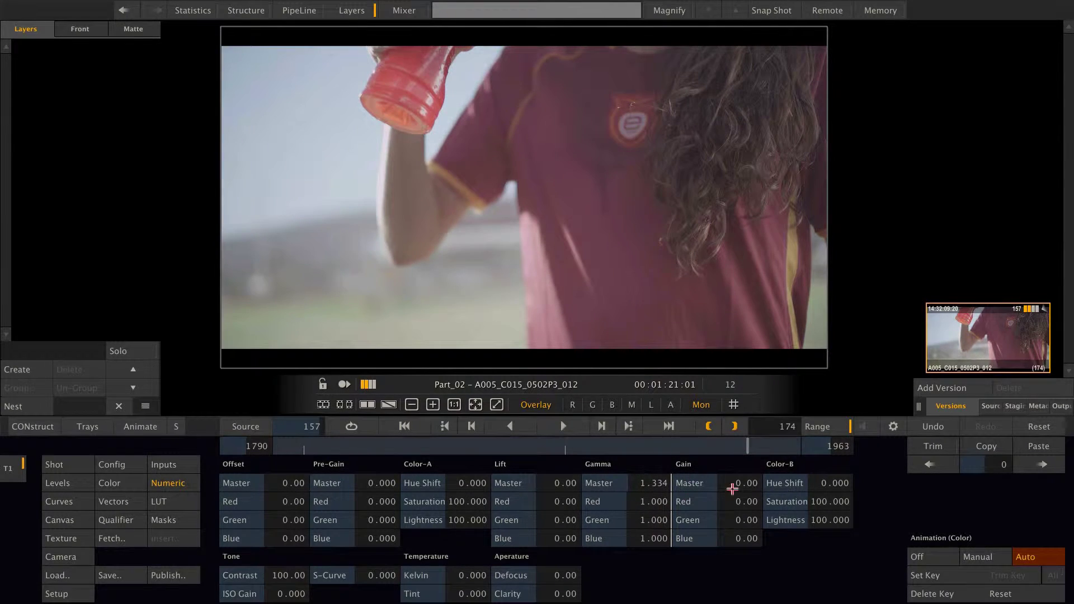
pyautogui.moveTo(751, 446); pyautogui.dragTo(363, 442)
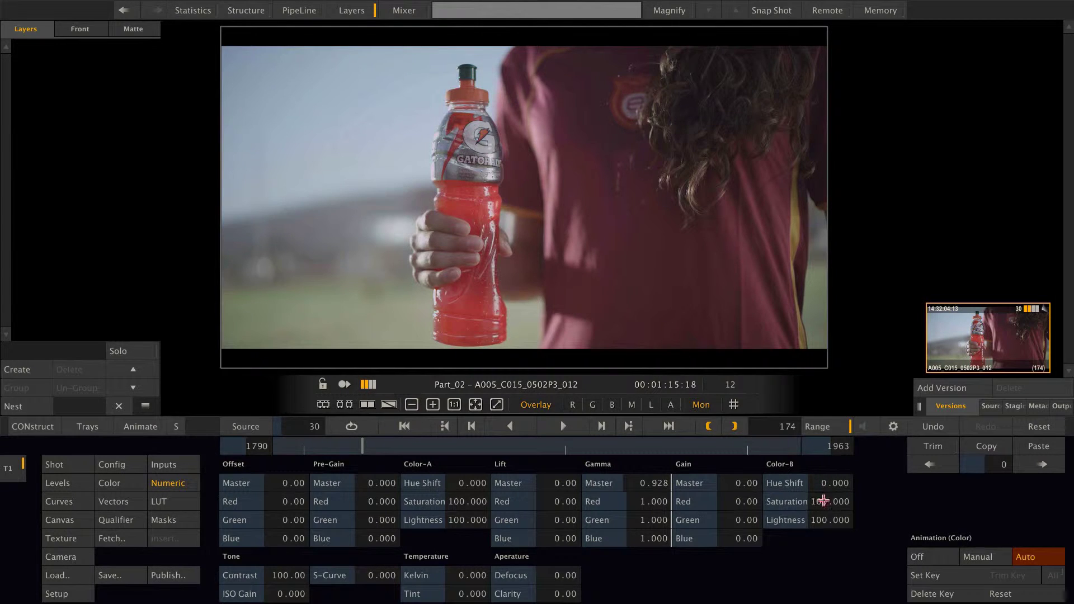
# - Key Color-B Saturation at 0, raise it at frame 112, lower it at 167, then scrub back
pyautogui.moveTo(825, 504)
pyautogui.mouseDown()
pyautogui.moveTo(789, 528)
pyautogui.moveTo(866, 511)
pyautogui.moveTo(827, 503)
pyautogui.mouseUp()
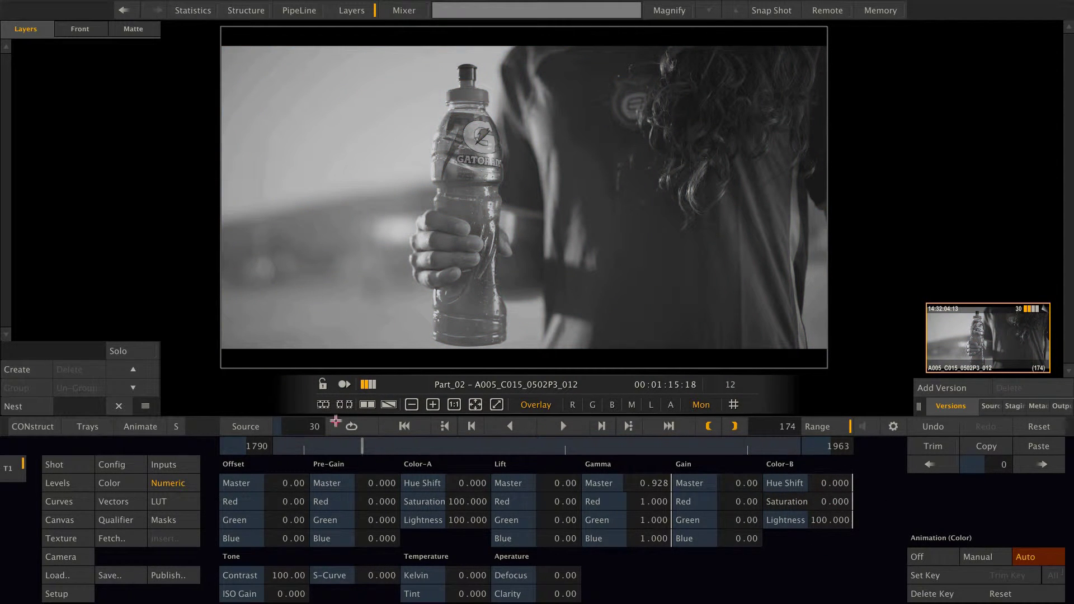
pyautogui.moveTo(372, 447); pyautogui.dragTo(610, 446)
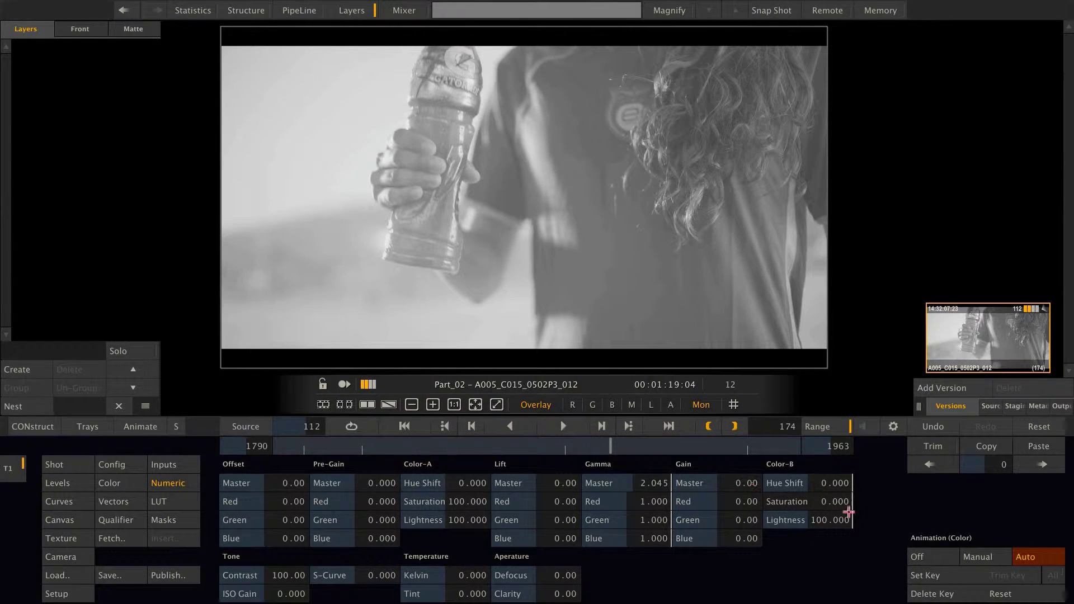
pyautogui.moveTo(849, 510)
pyautogui.mouseDown()
pyautogui.moveTo(892, 523)
pyautogui.moveTo(798, 540)
pyautogui.moveTo(776, 502)
pyautogui.moveTo(828, 479)
pyautogui.moveTo(829, 514)
pyautogui.mouseUp()
pyautogui.moveTo(620, 449); pyautogui.dragTo(778, 456)
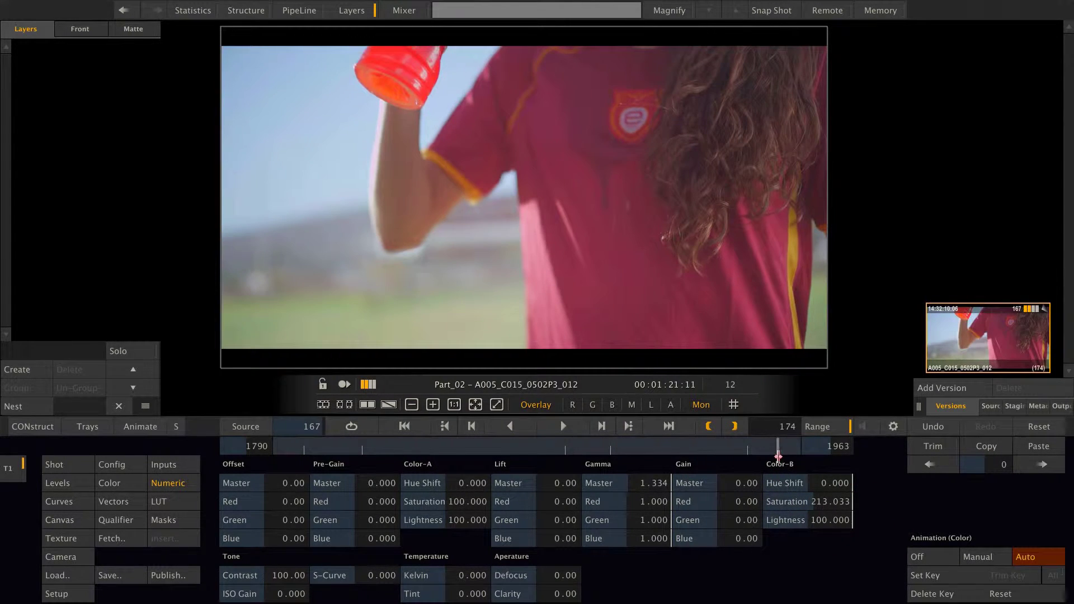
pyautogui.moveTo(840, 502); pyautogui.dragTo(804, 503)
pyautogui.moveTo(791, 446); pyautogui.dragTo(487, 446)
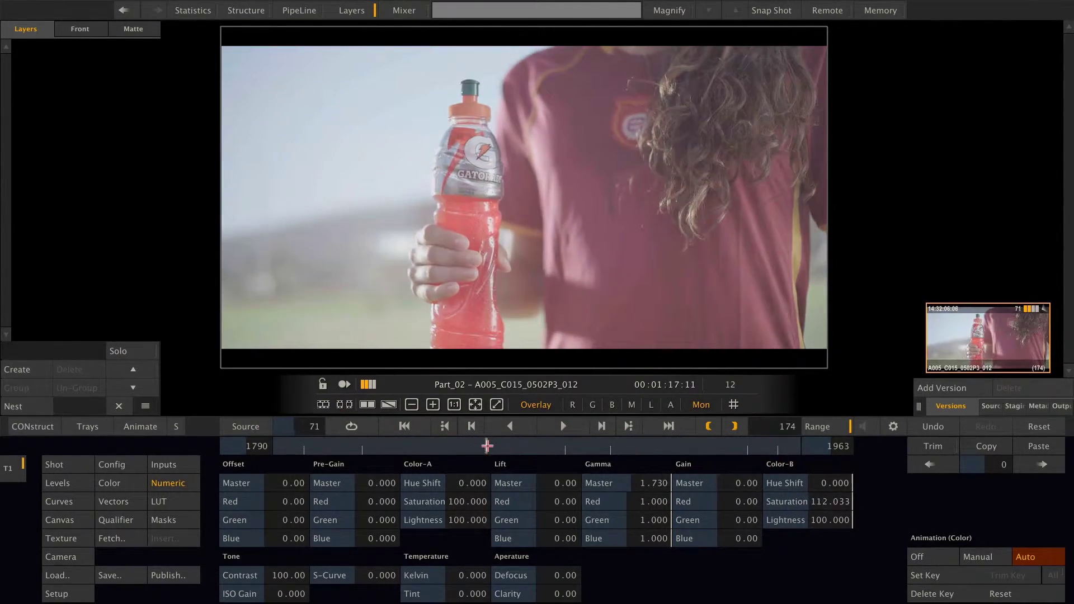
pyautogui.click(143, 428)
pyautogui.moveTo(217, 347); pyautogui.dragTo(216, 247)
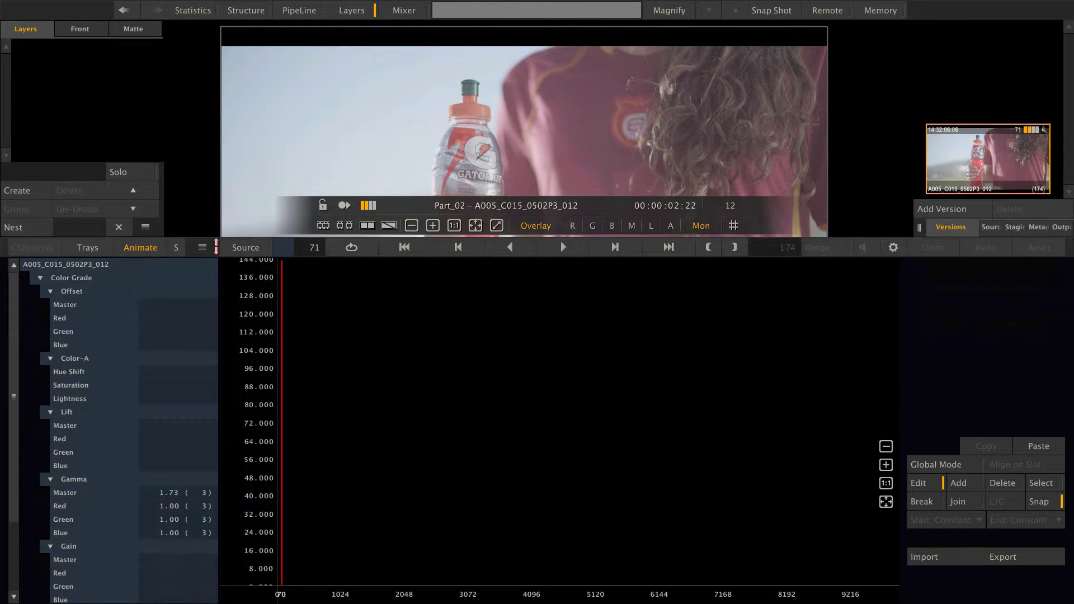
pyautogui.click(65, 492)
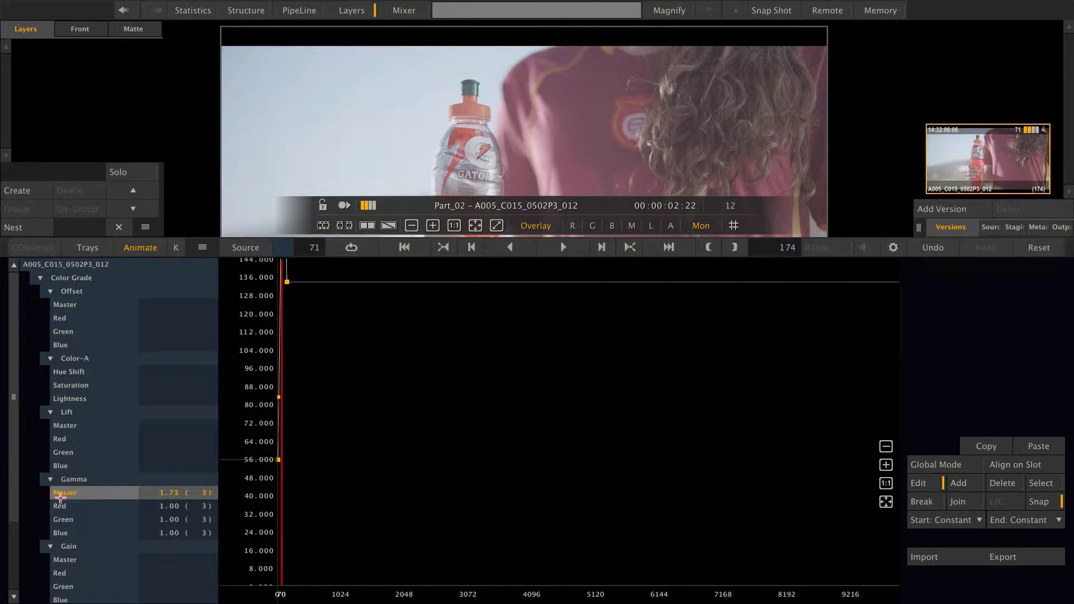
pyautogui.click(60, 493)
pyautogui.moveTo(4, 395); pyautogui.dragTo(16, 470)
pyautogui.click(79, 543)
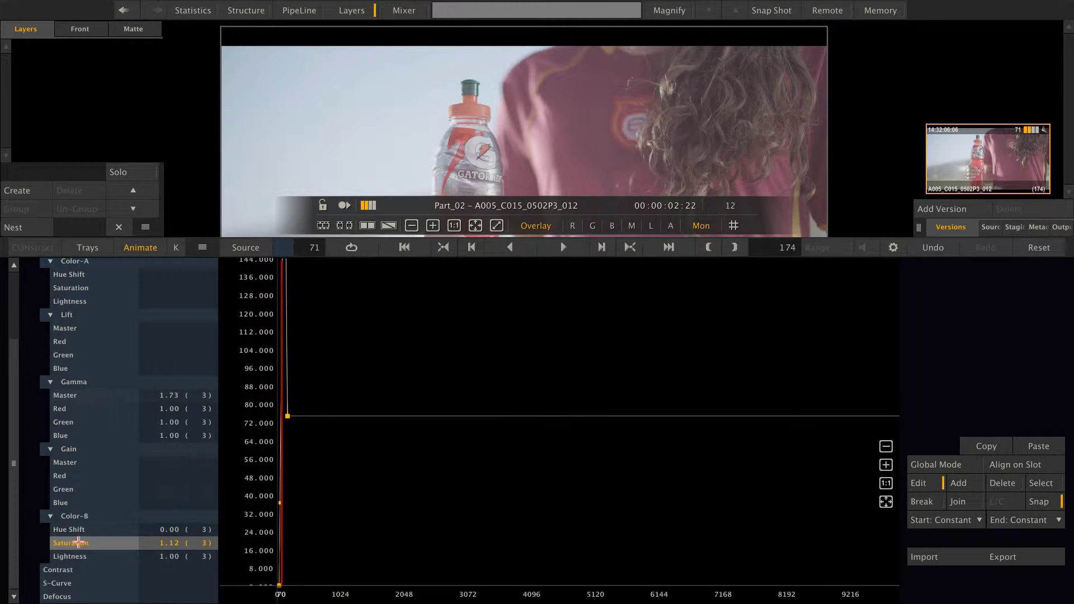
pyautogui.click(77, 543)
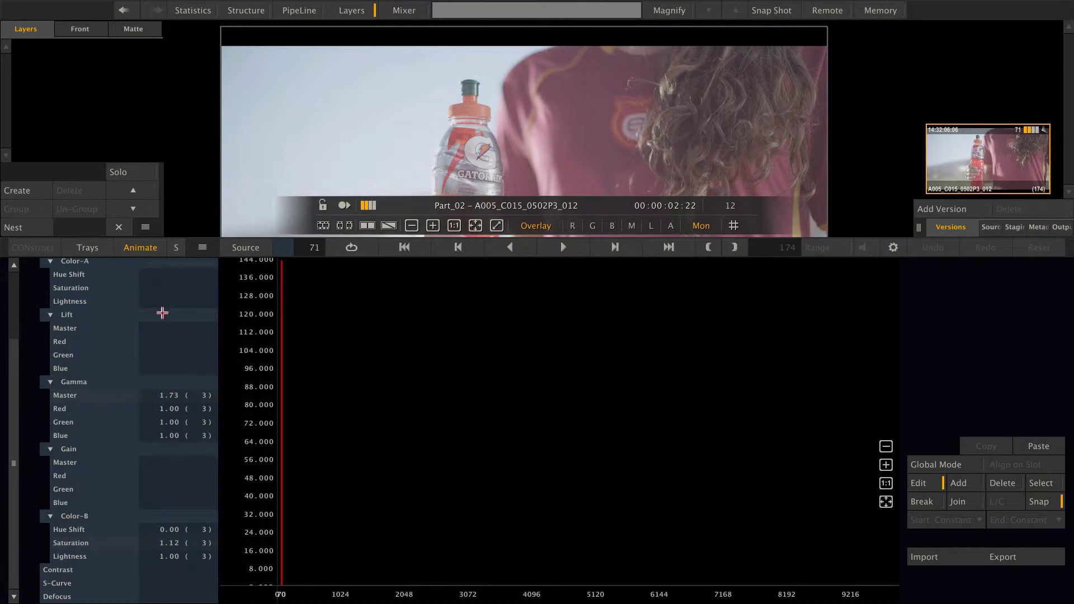
pyautogui.moveTo(192, 241); pyautogui.dragTo(192, 402)
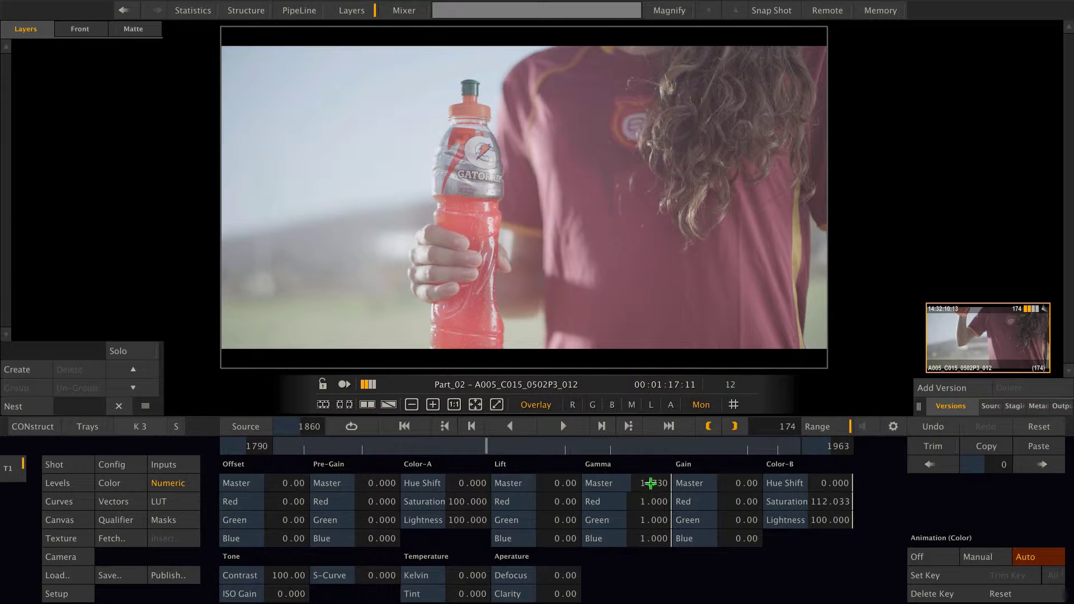
# - Reshape the Gamma Master curve's tangents at its first, peak and last keyframes
pyautogui.click(650, 483)
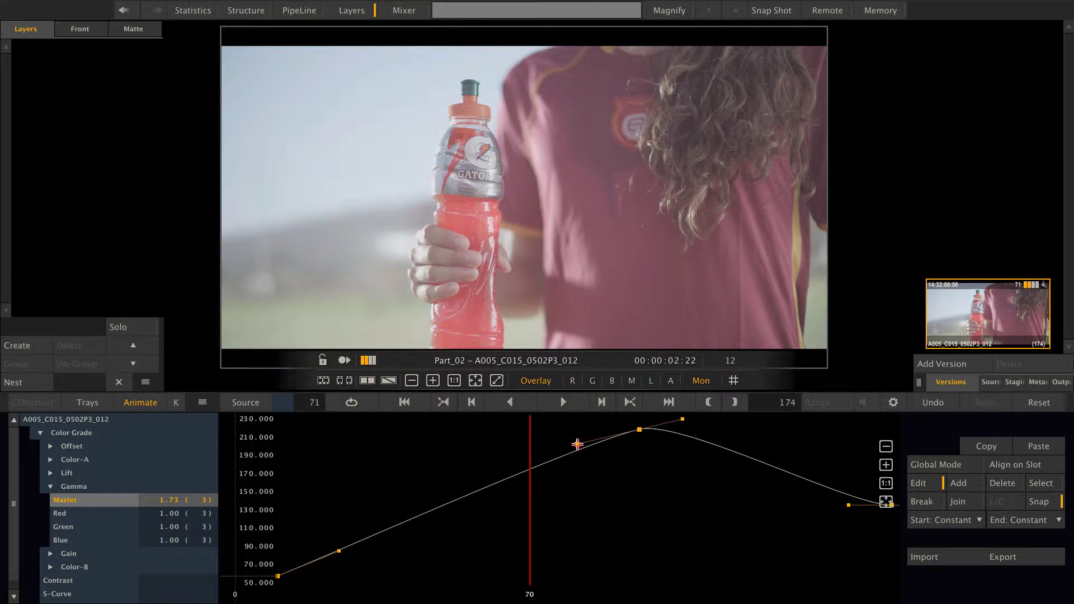
pyautogui.moveTo(577, 444); pyautogui.dragTo(552, 432)
pyautogui.moveTo(338, 551); pyautogui.dragTo(371, 578)
pyautogui.moveTo(847, 492); pyautogui.dragTo(786, 500)
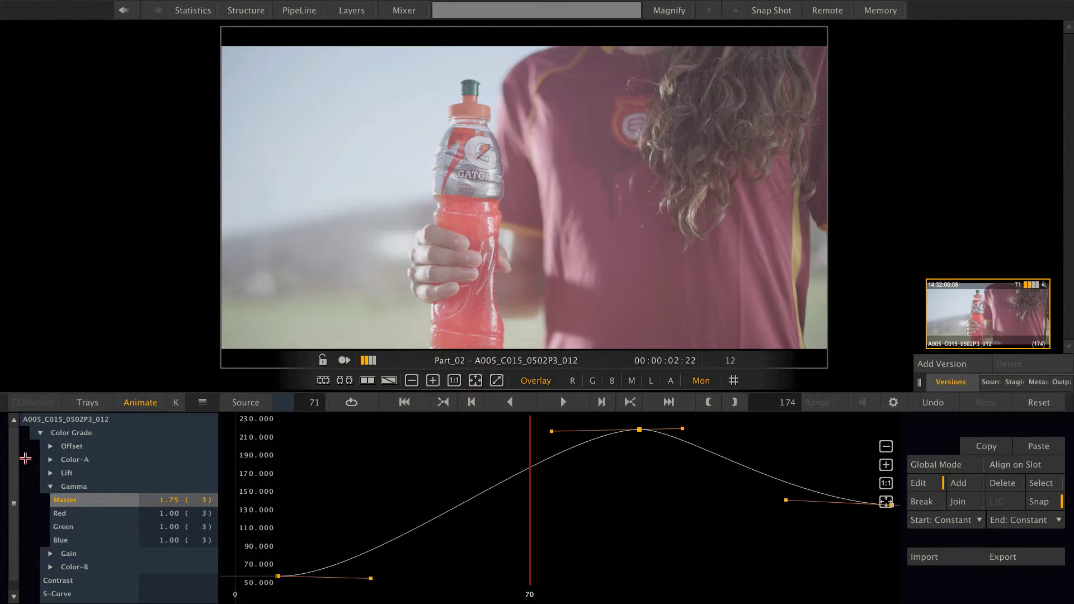
# - Add the Color-B Saturation curve to the graph, fit the view, and ease its first and last keyframes
pyautogui.scroll(-1, 19, 488)
pyautogui.click(49, 554)
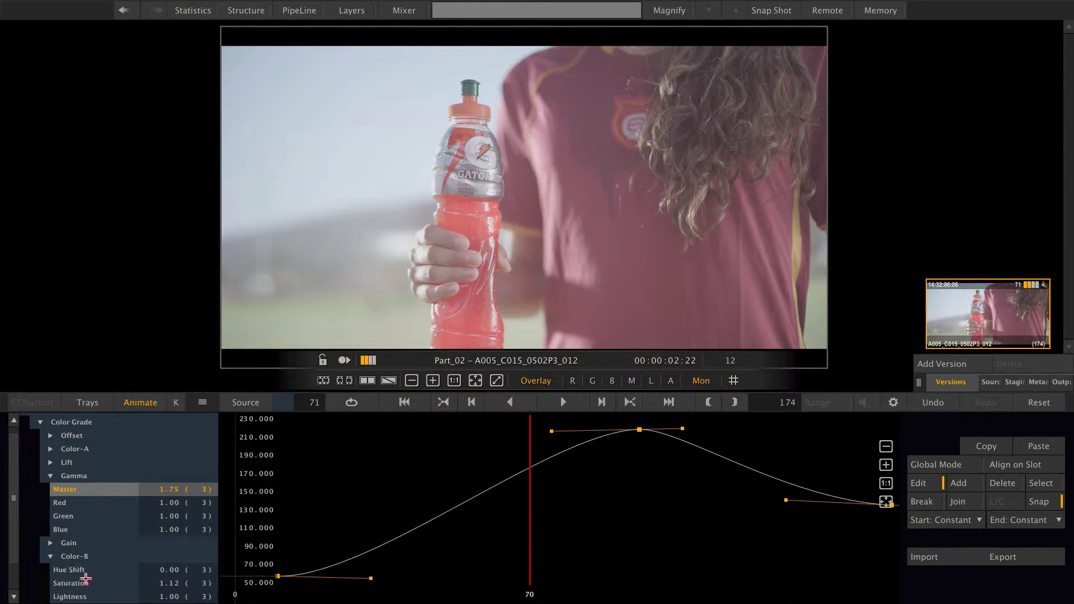
pyautogui.click(84, 581)
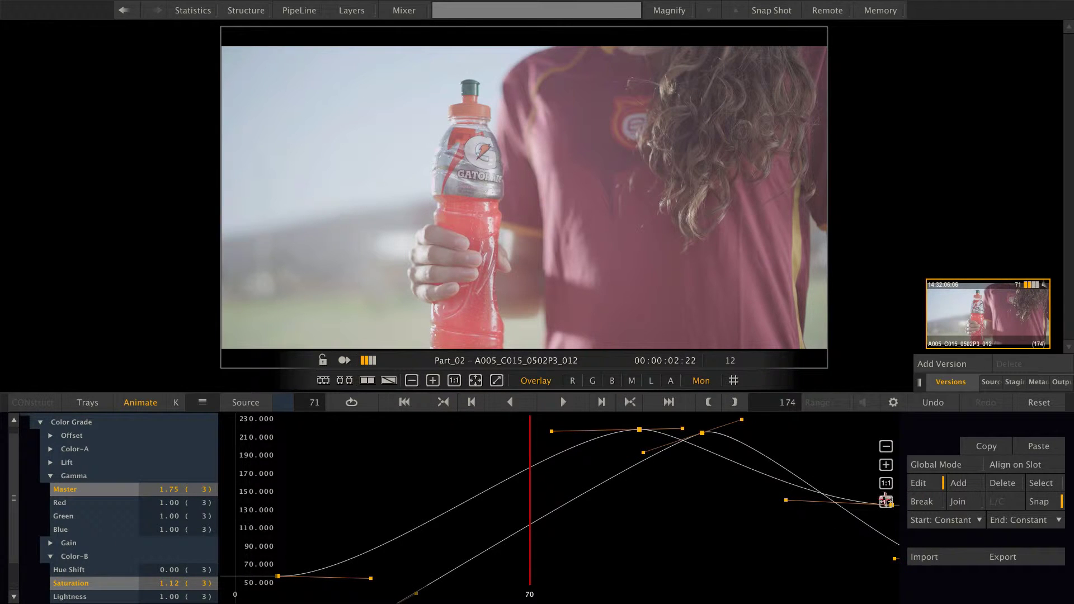
pyautogui.click(886, 501)
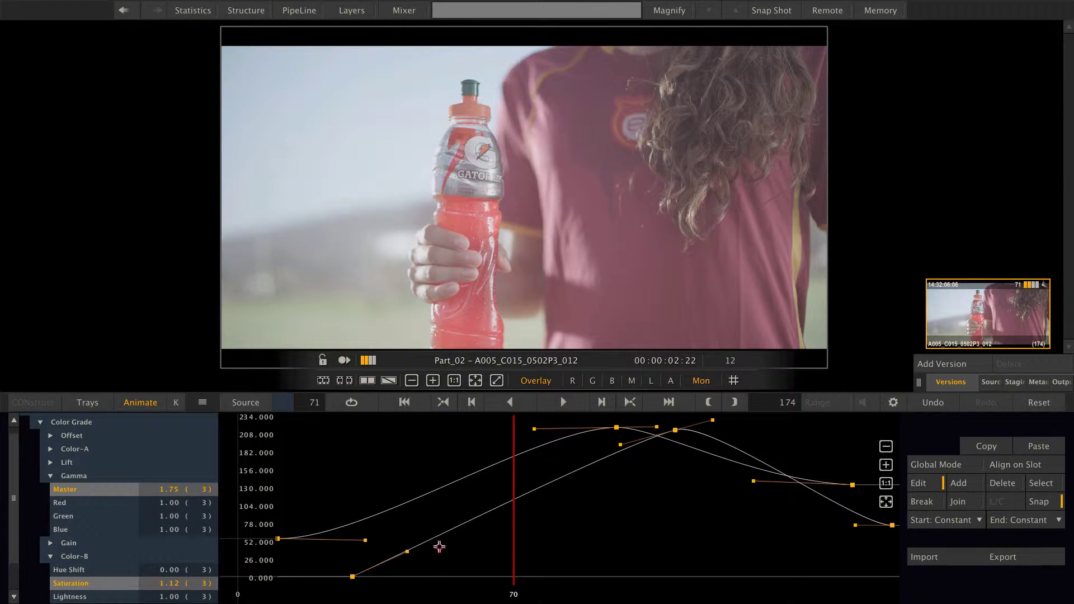
pyautogui.moveTo(408, 552); pyautogui.dragTo(422, 581)
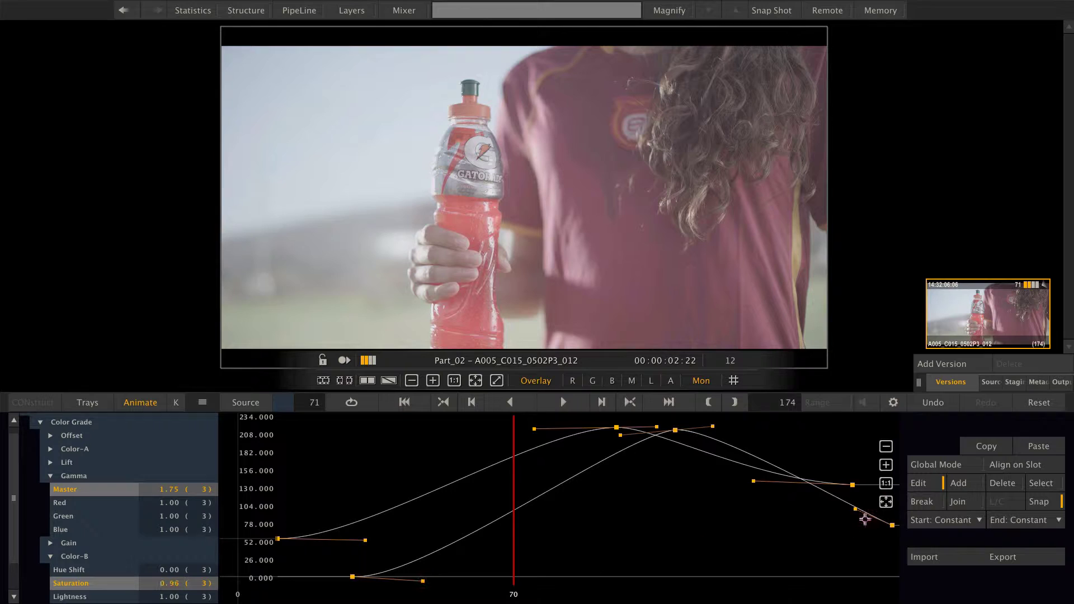
pyautogui.moveTo(856, 509); pyautogui.dragTo(800, 525)
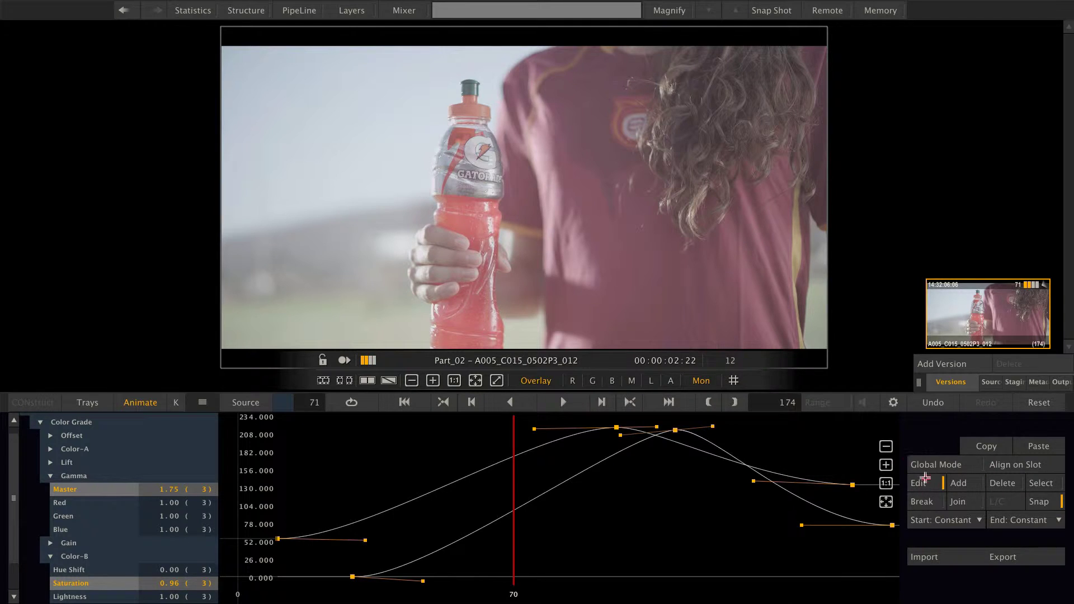
# - Enable Global Mode, enlarge the curve editor, and shift all keyframes earlier
pyautogui.click(941, 464)
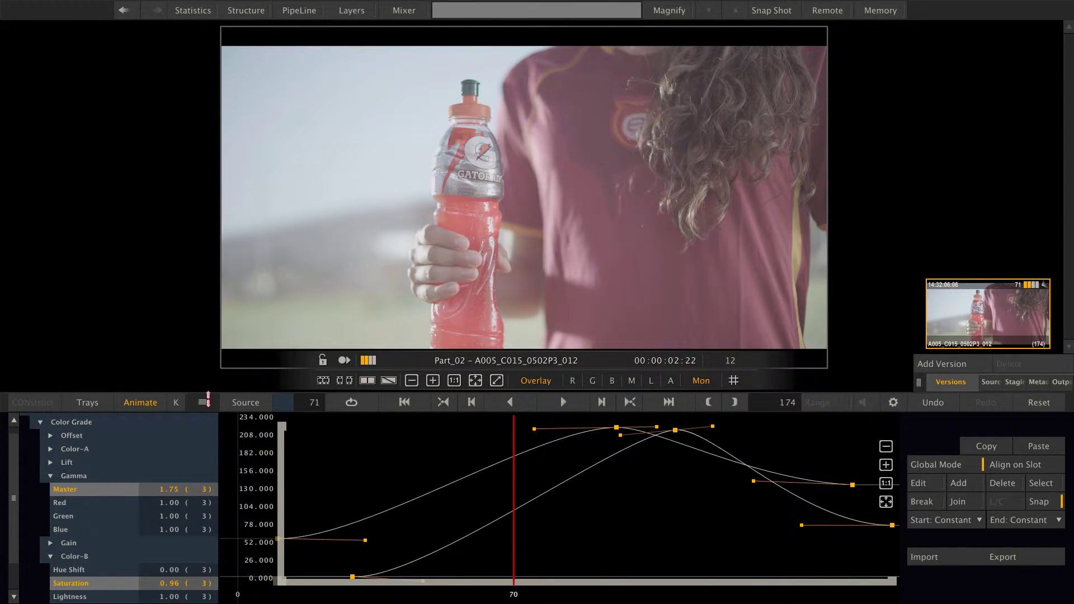
pyautogui.moveTo(203, 402); pyautogui.dragTo(203, 381)
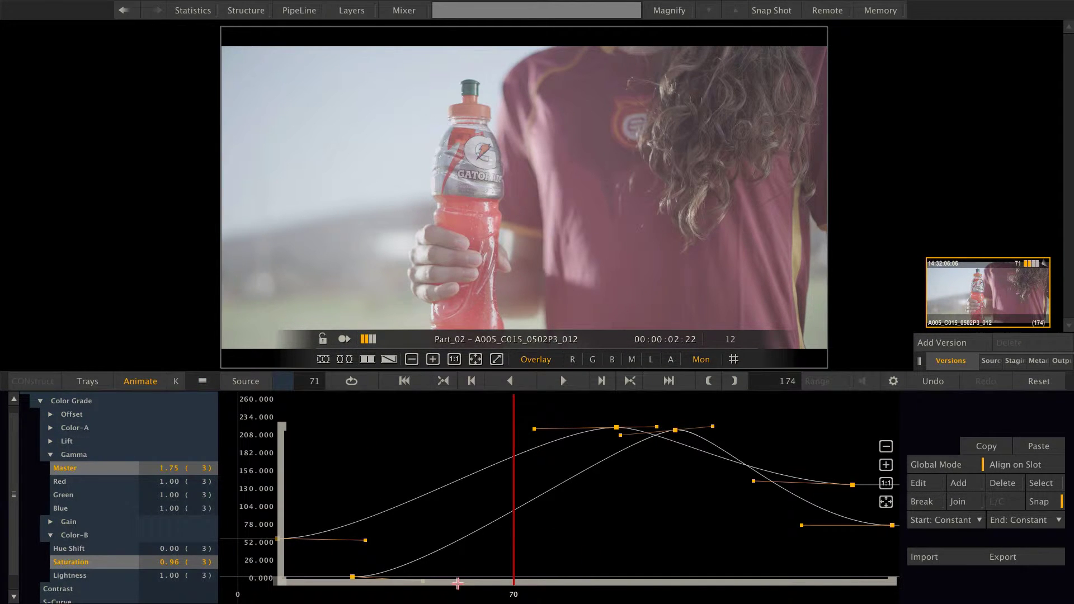
pyautogui.moveTo(458, 583)
pyautogui.mouseDown()
pyautogui.moveTo(503, 583)
pyautogui.moveTo(378, 576)
pyautogui.moveTo(511, 582)
pyautogui.moveTo(467, 579)
pyautogui.mouseUp()
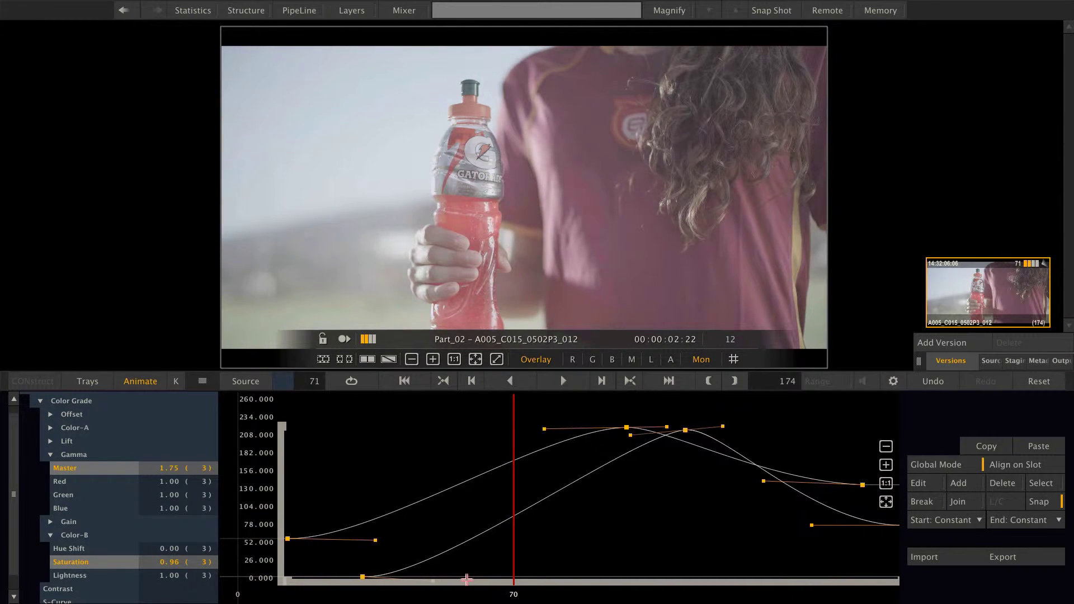
# - Isolate the Saturation curve, slide it earlier, stretch it over more frames and lower its values
pyautogui.keyDown('ctrl'); pyautogui.click(79, 468); pyautogui.keyUp('ctrl')
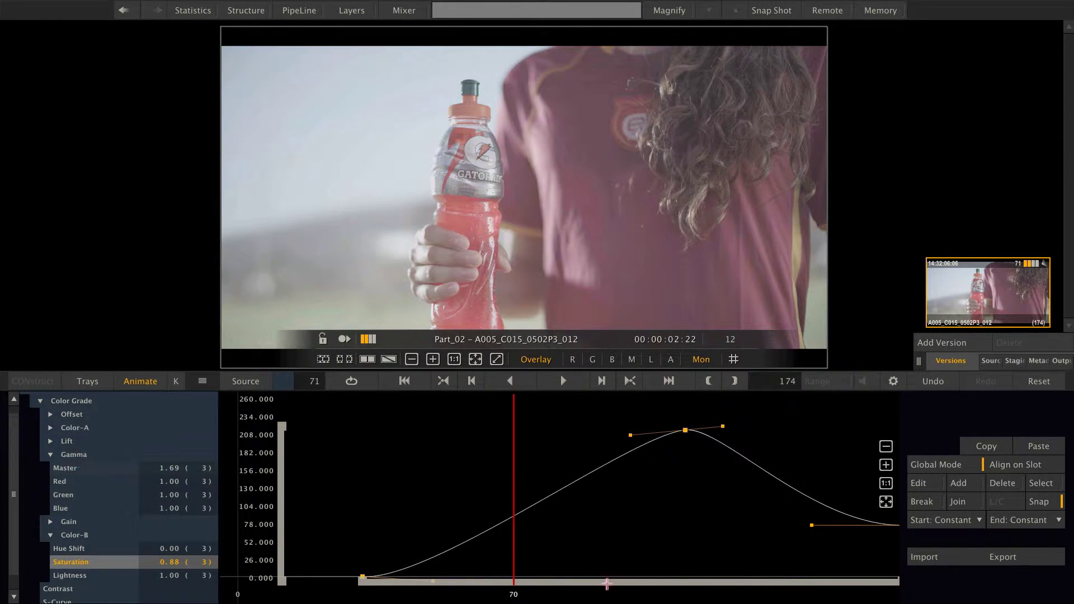
pyautogui.moveTo(637, 583); pyautogui.dragTo(558, 572)
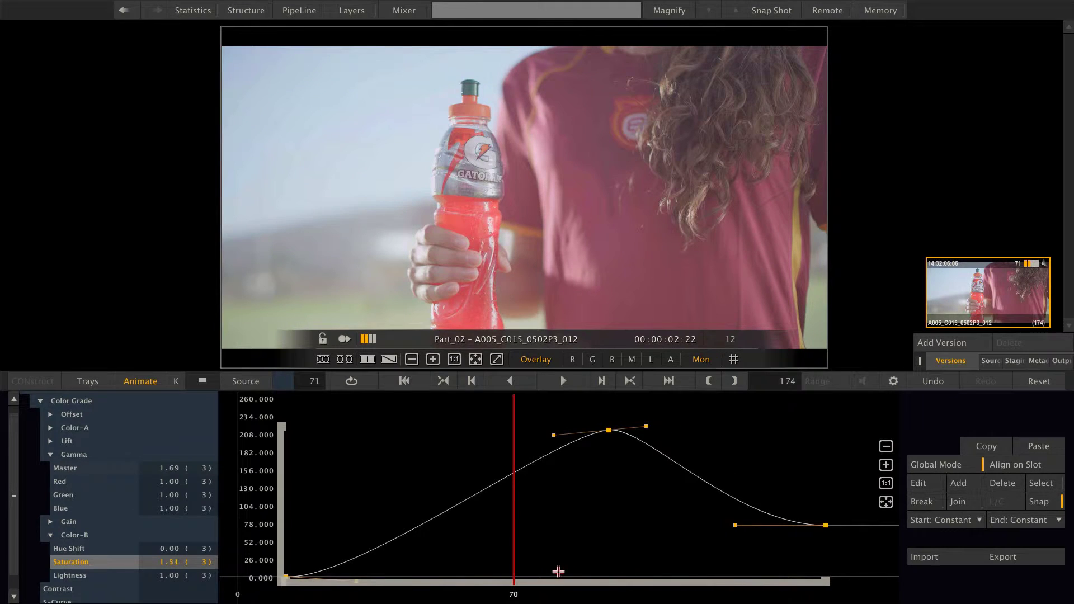
pyautogui.moveTo(832, 582); pyautogui.dragTo(856, 574)
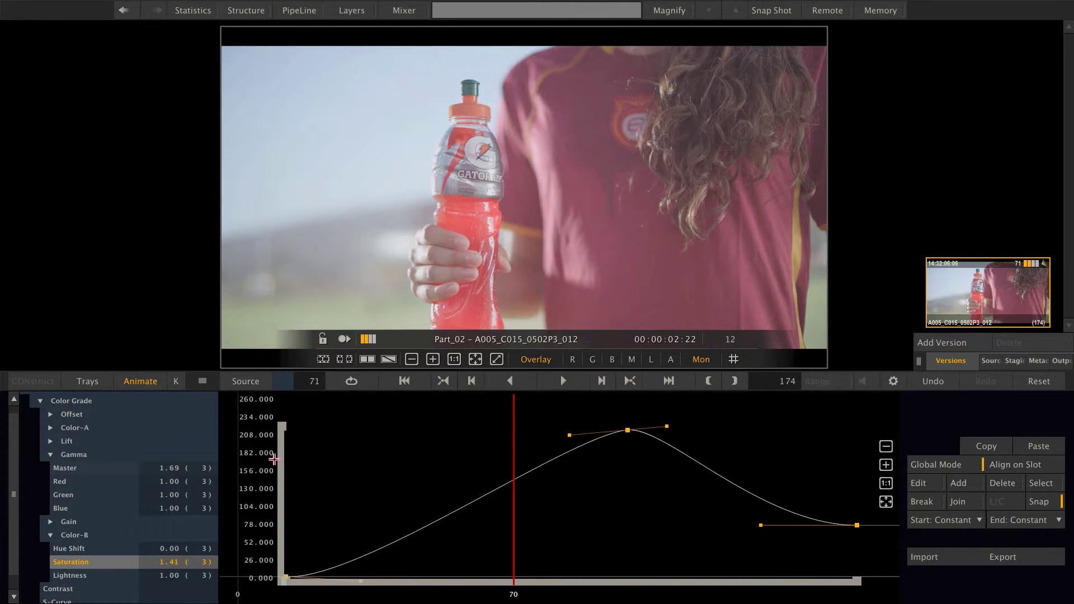
pyautogui.moveTo(278, 479)
pyautogui.mouseDown()
pyautogui.moveTo(283, 436)
pyautogui.moveTo(284, 473)
pyautogui.mouseUp()
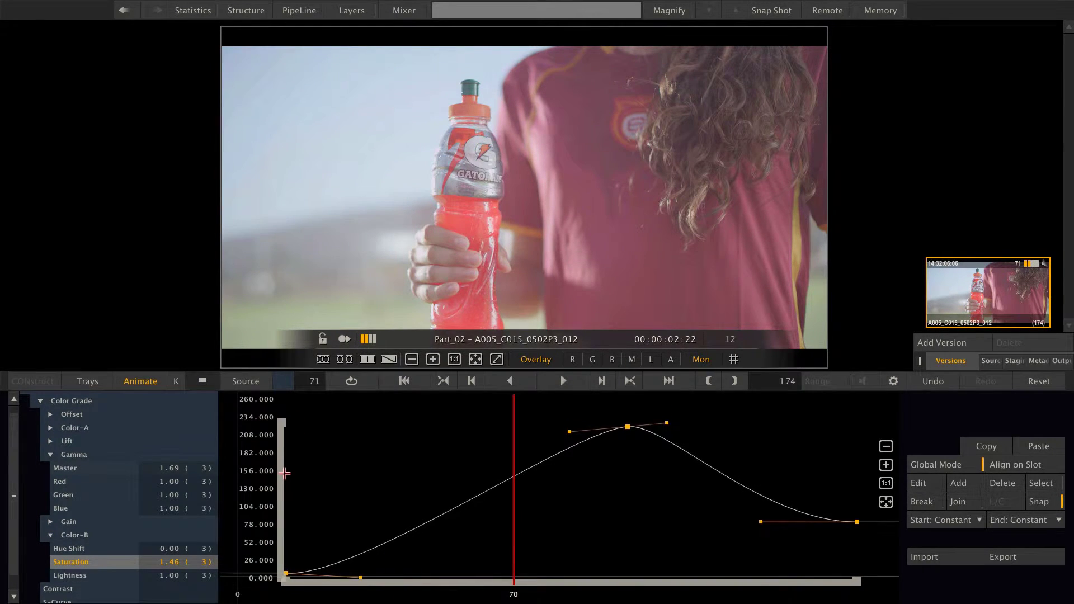
pyautogui.moveTo(285, 419); pyautogui.dragTo(283, 503)
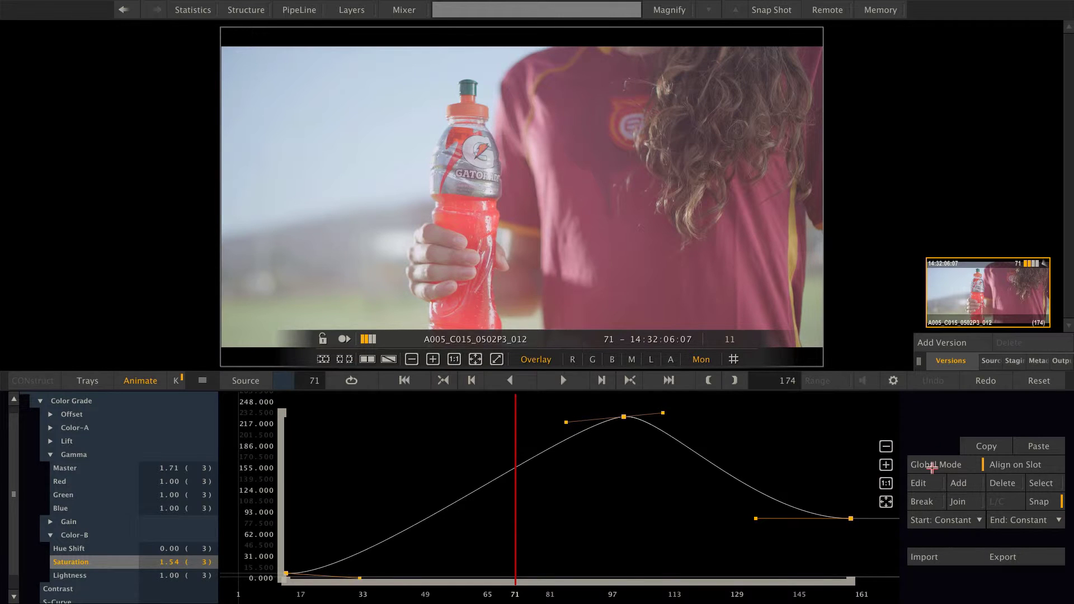
# - Turn off Global Mode and move the Saturation peak keyframe to about frame 81 at constant height
pyautogui.click(931, 467)
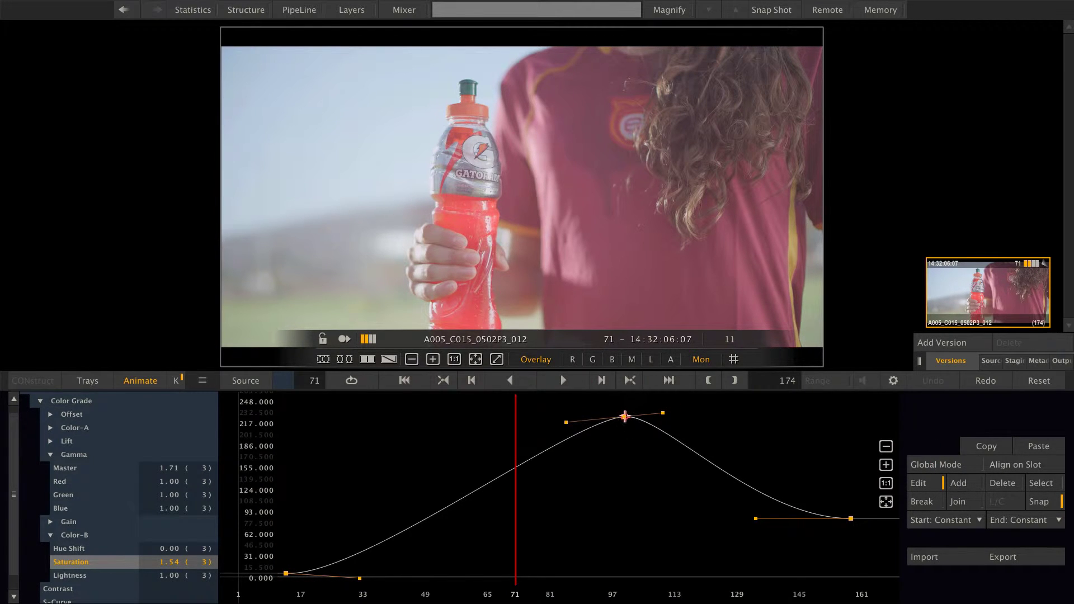
pyautogui.moveTo(624, 417); pyautogui.dragTo(558, 421)
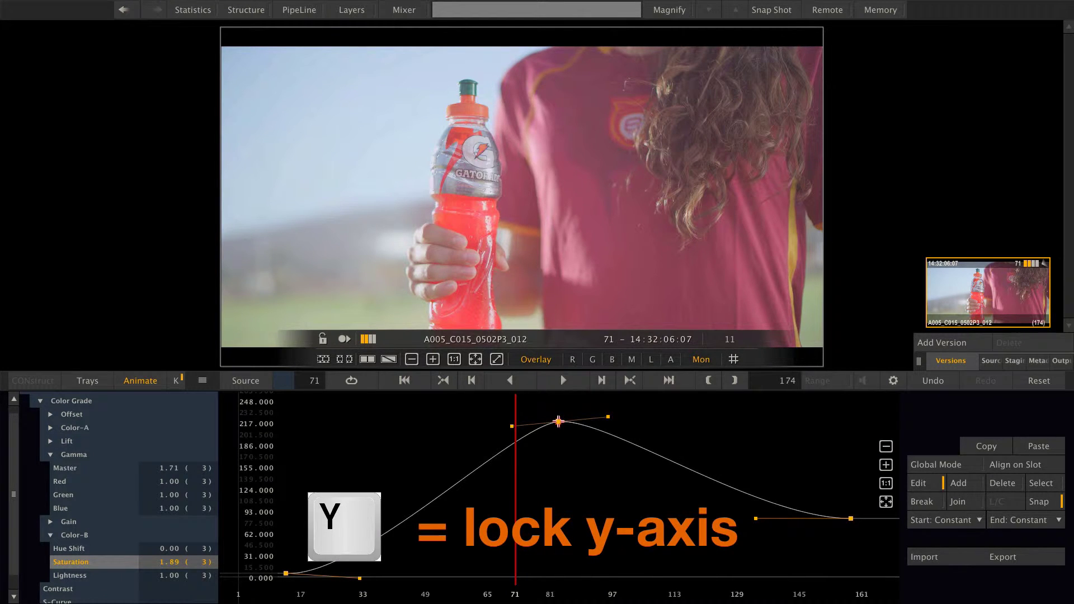
pyautogui.moveTo(558, 421); pyautogui.dragTo(561, 480)
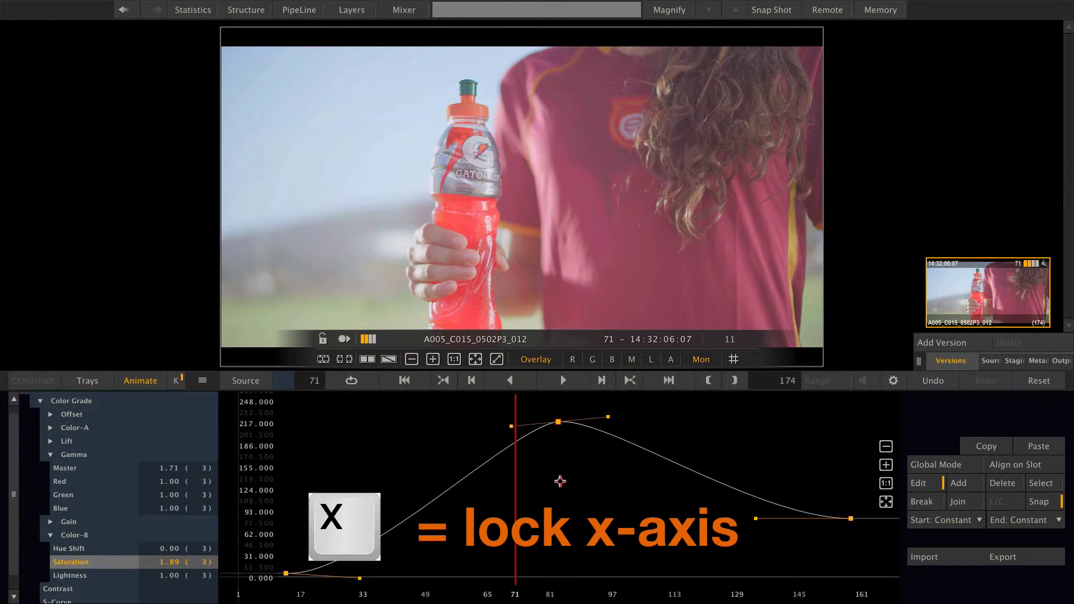
pyautogui.moveTo(560, 421); pyautogui.dragTo(444, 426)
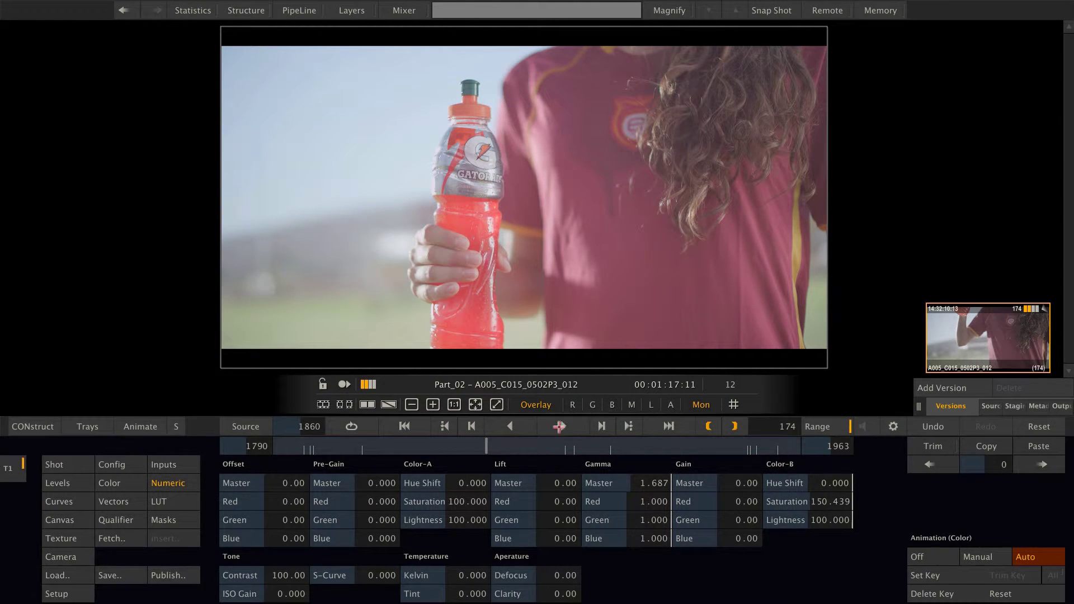
# - Play the shot in play-once and loop modes, stop and resume, then play it in reverse and stop
pyautogui.click(563, 426)
pyautogui.click(368, 428)
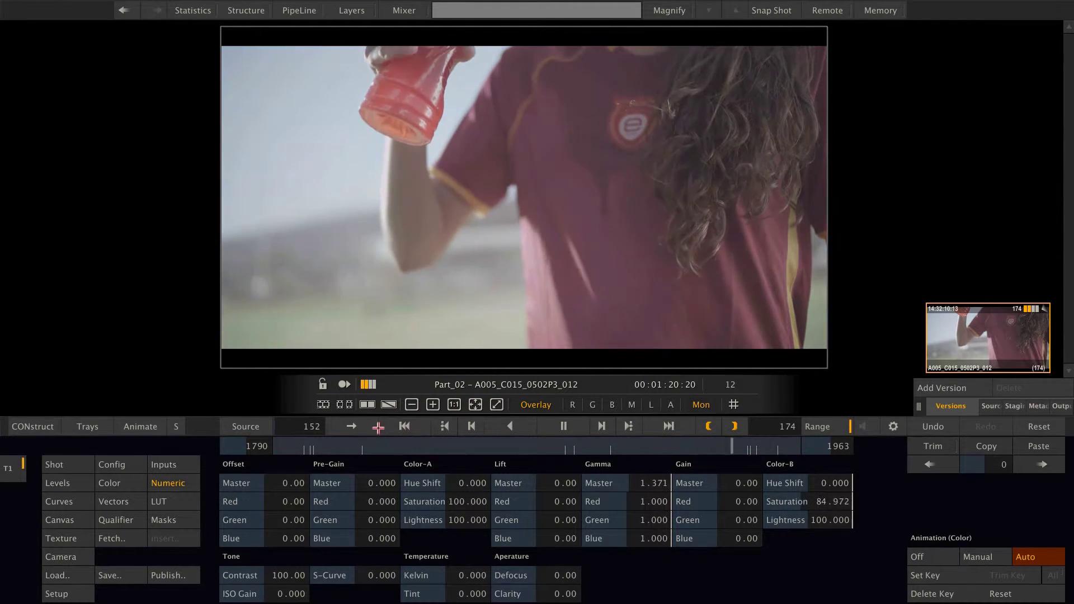
pyautogui.click(665, 446)
pyautogui.click(563, 427)
pyautogui.click(358, 429)
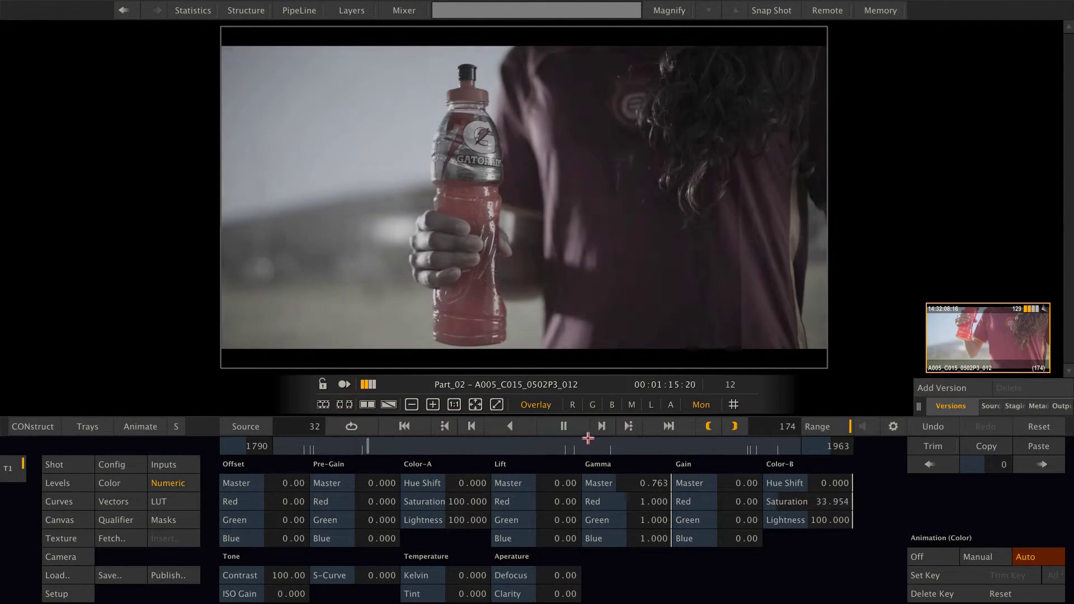
pyautogui.click(563, 427)
pyautogui.click(561, 426)
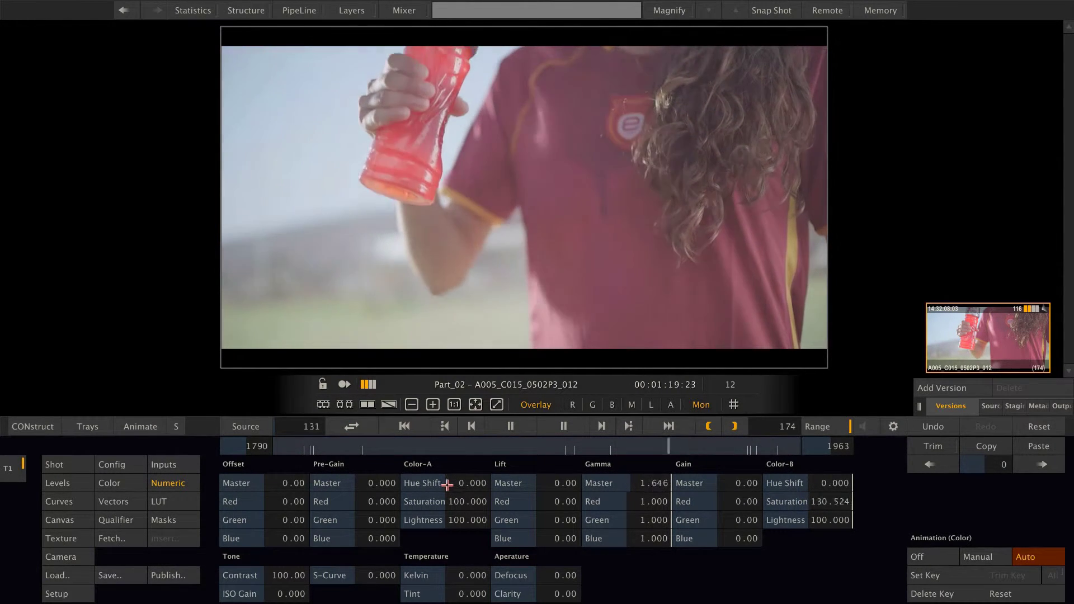
pyautogui.click(353, 429)
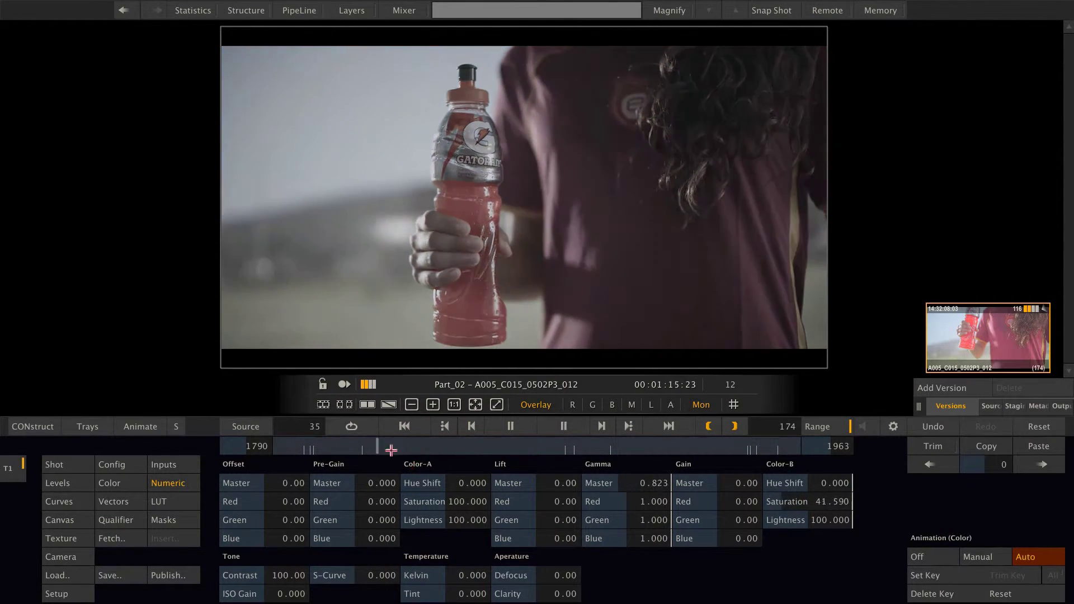
pyautogui.click(558, 427)
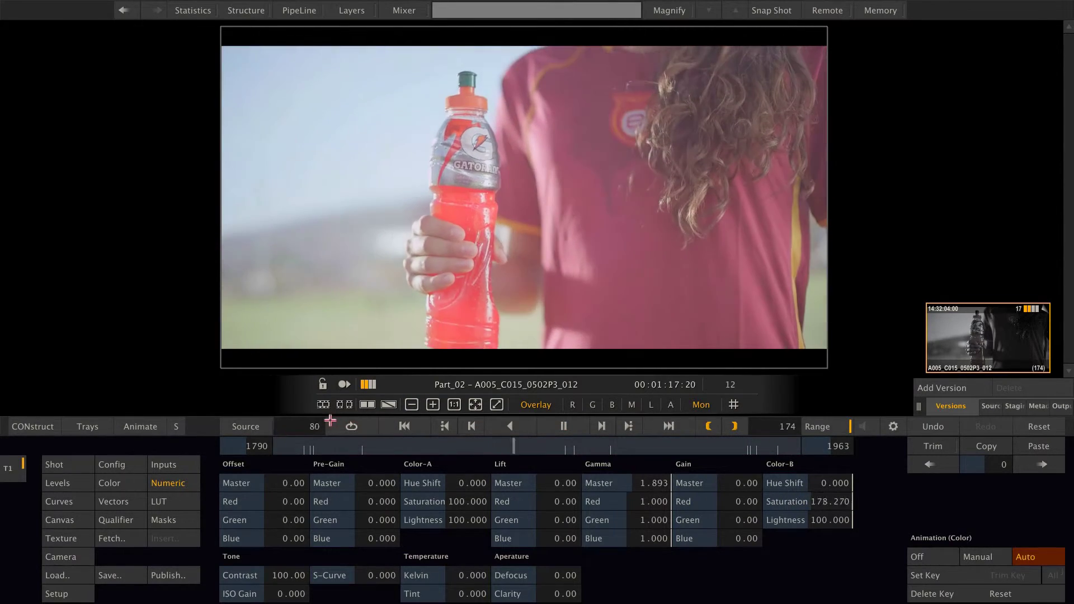
# - Step playback speed through 2x, 4x, 10x and 50x, turn it off, then stop playback
pyautogui.keyDown('ctrl'); pyautogui.click(350, 426); pyautogui.keyUp('ctrl')
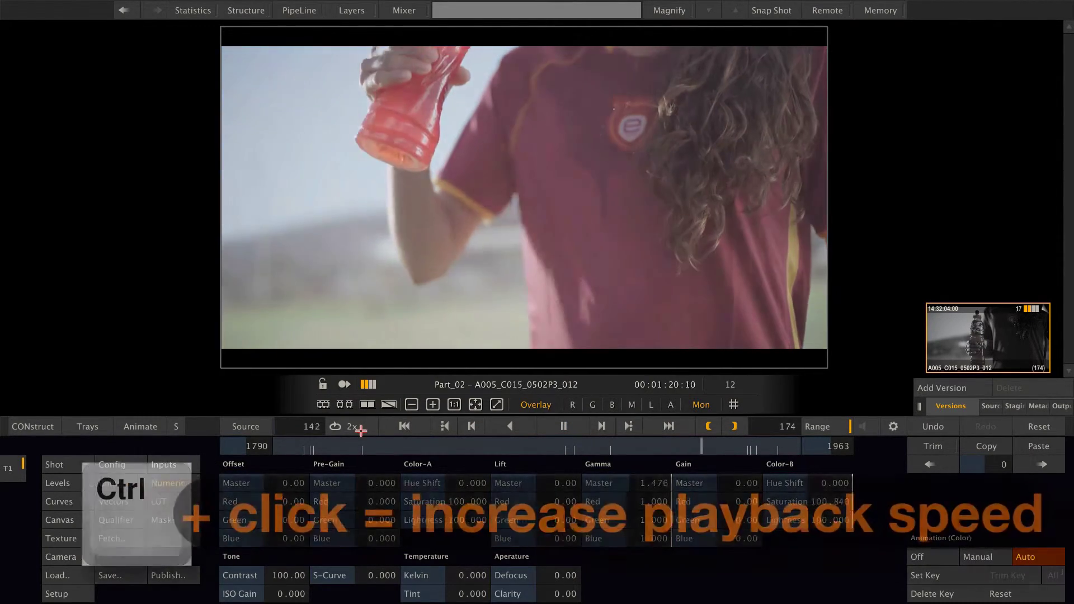
pyautogui.keyDown('ctrl'); pyautogui.click(365, 428); pyautogui.keyUp('ctrl')
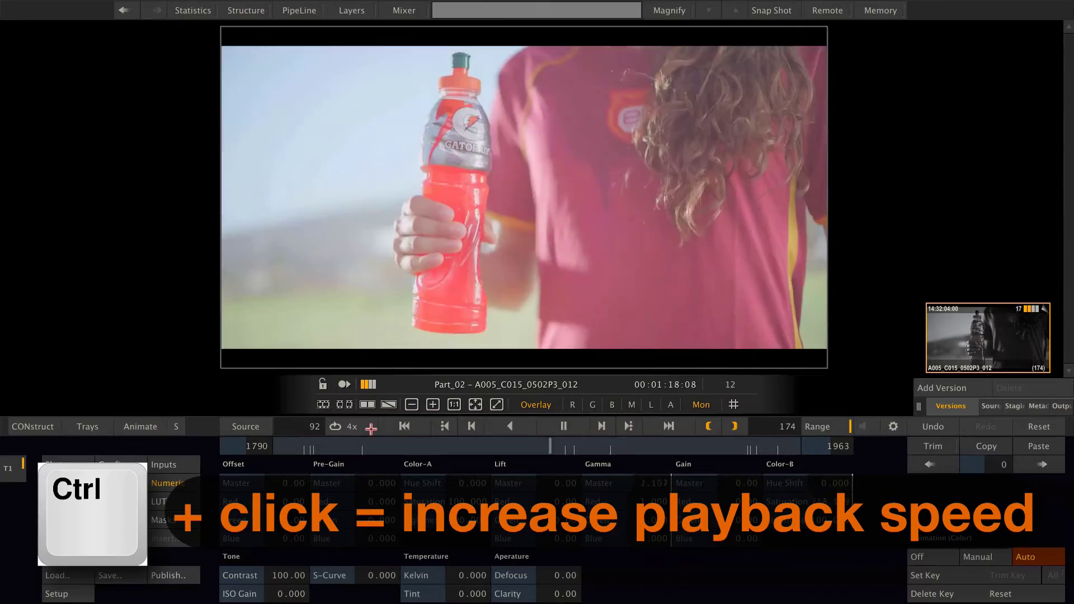
pyautogui.keyDown('ctrl'); pyautogui.click(368, 428); pyautogui.keyUp('ctrl')
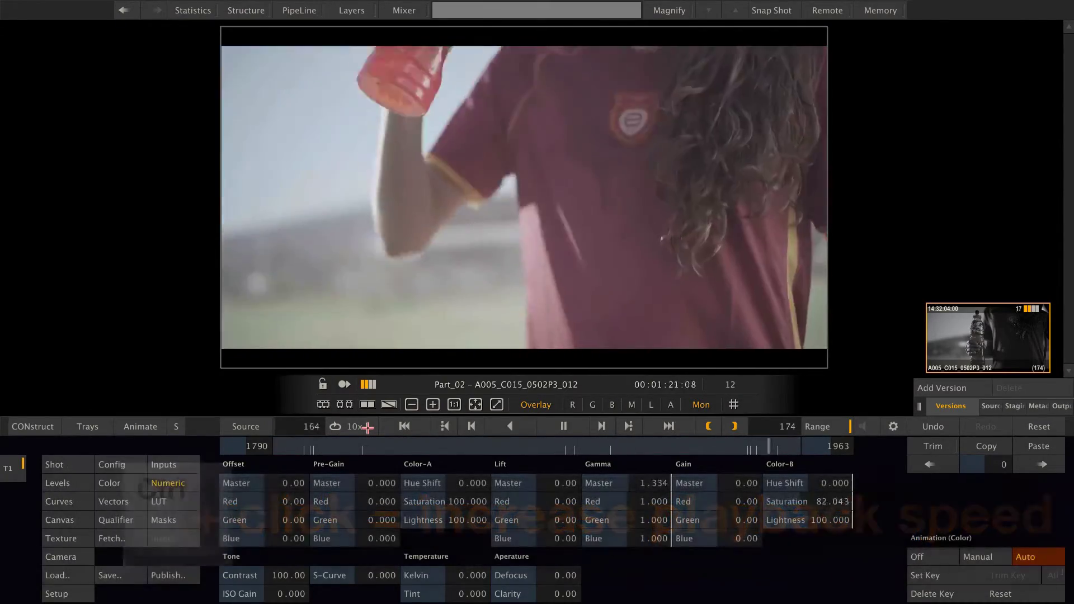
pyautogui.keyDown('ctrl'); pyautogui.click(368, 428); pyautogui.keyUp('ctrl')
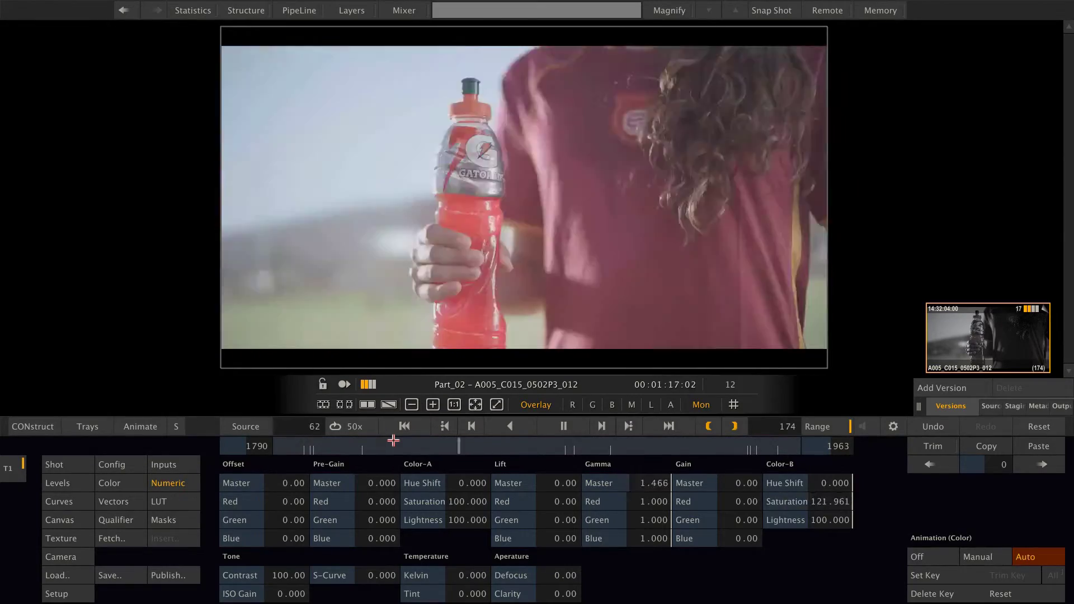
pyautogui.keyDown('ctrl'); pyautogui.click(368, 428); pyautogui.keyUp('ctrl')
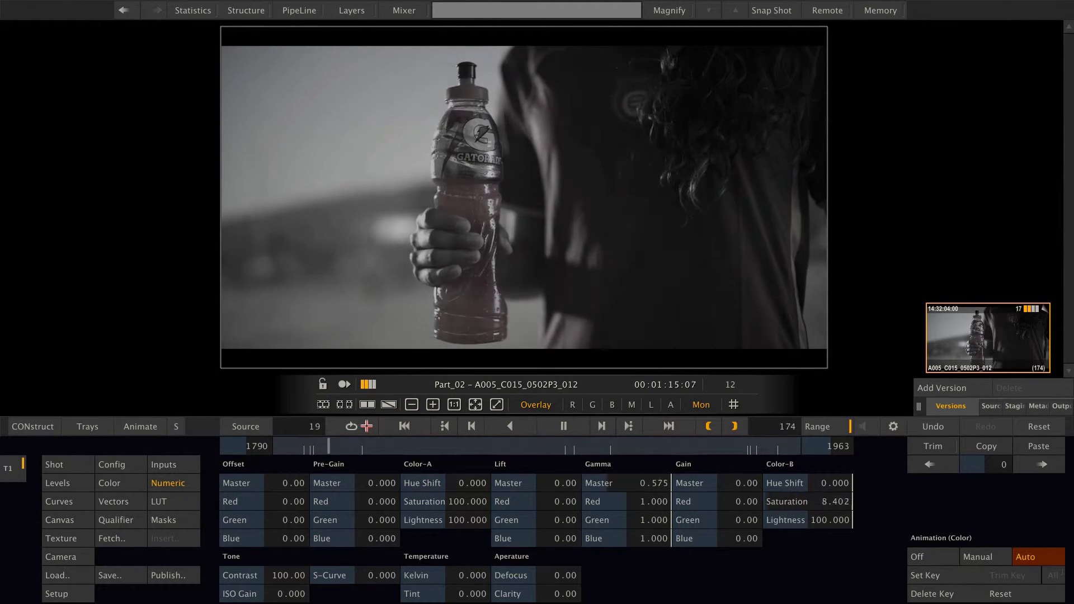
pyautogui.click(570, 428)
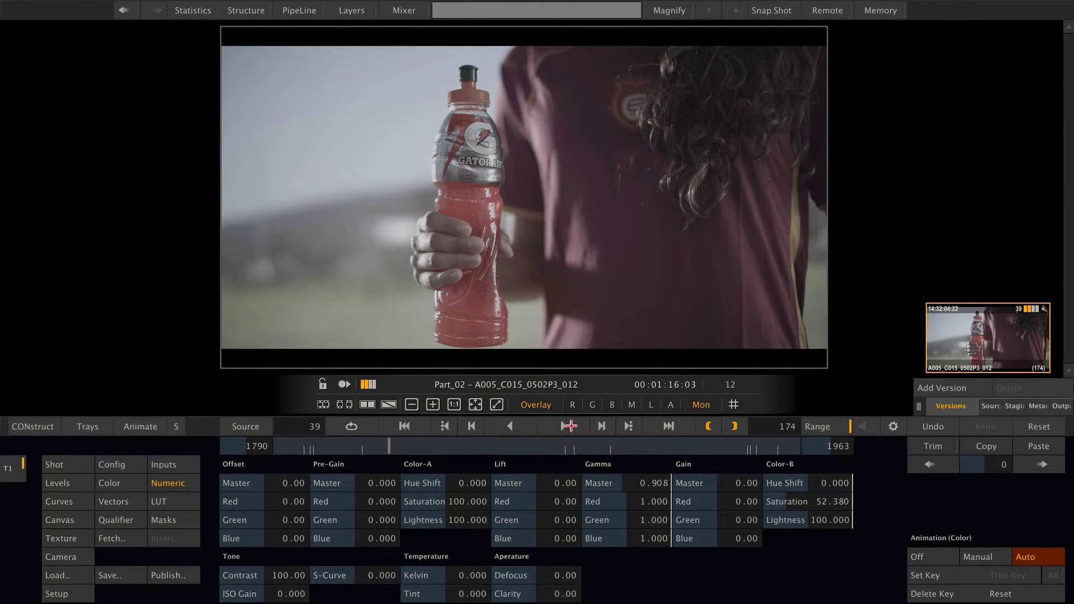
# - Show the full timeline and scrub back to the sunlit bridge shot
pyautogui.click(819, 429)
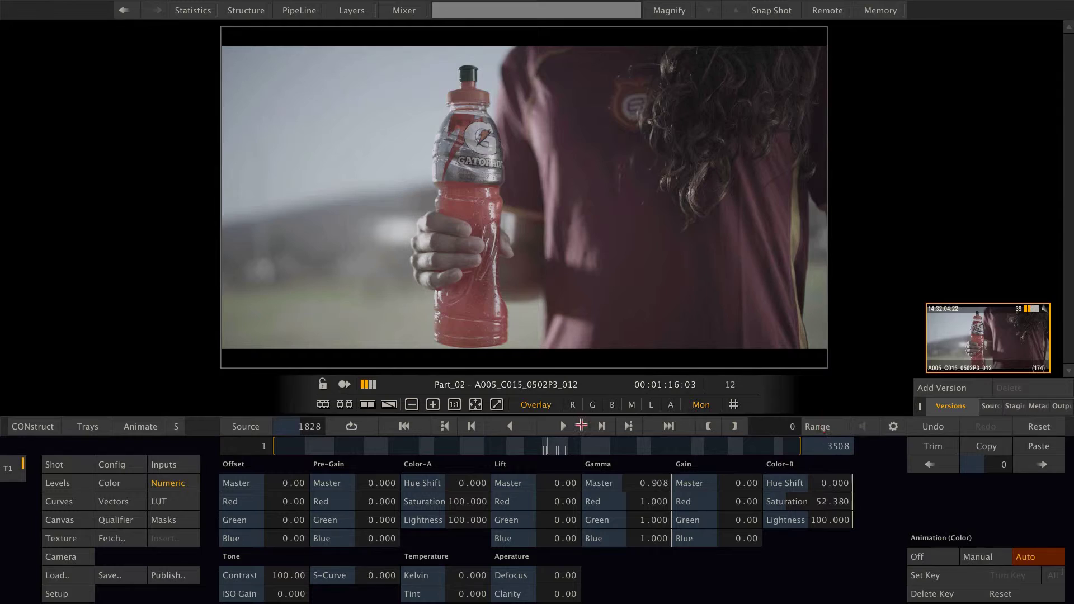
pyautogui.click(552, 443)
pyautogui.moveTo(552, 444); pyautogui.dragTo(289, 443)
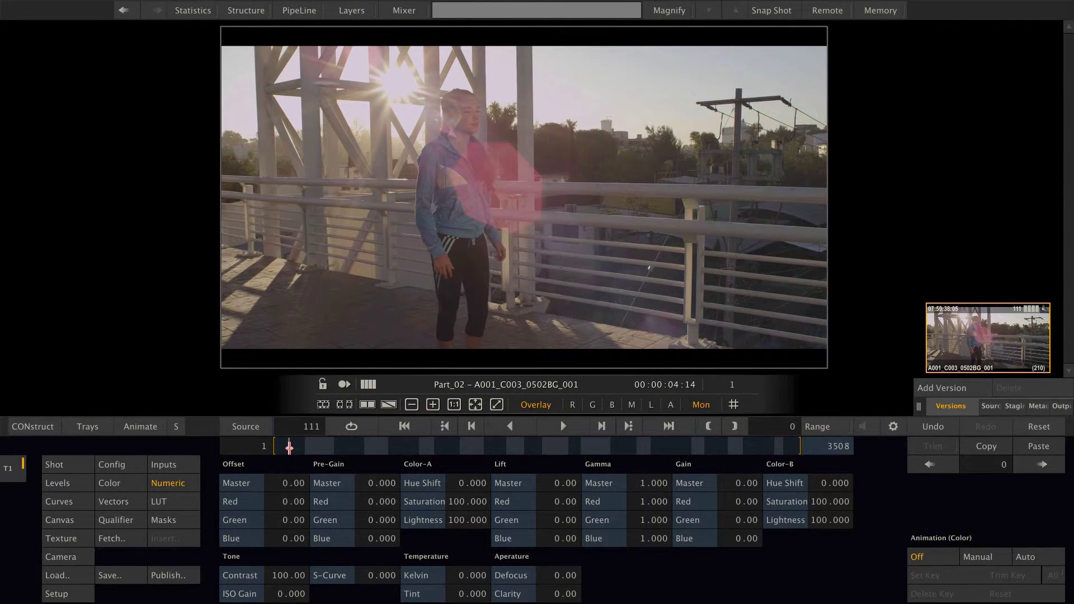
# - Add Layer-1 to the bridge shot and lower its Gamma Master to 0.730
pyautogui.click(352, 12)
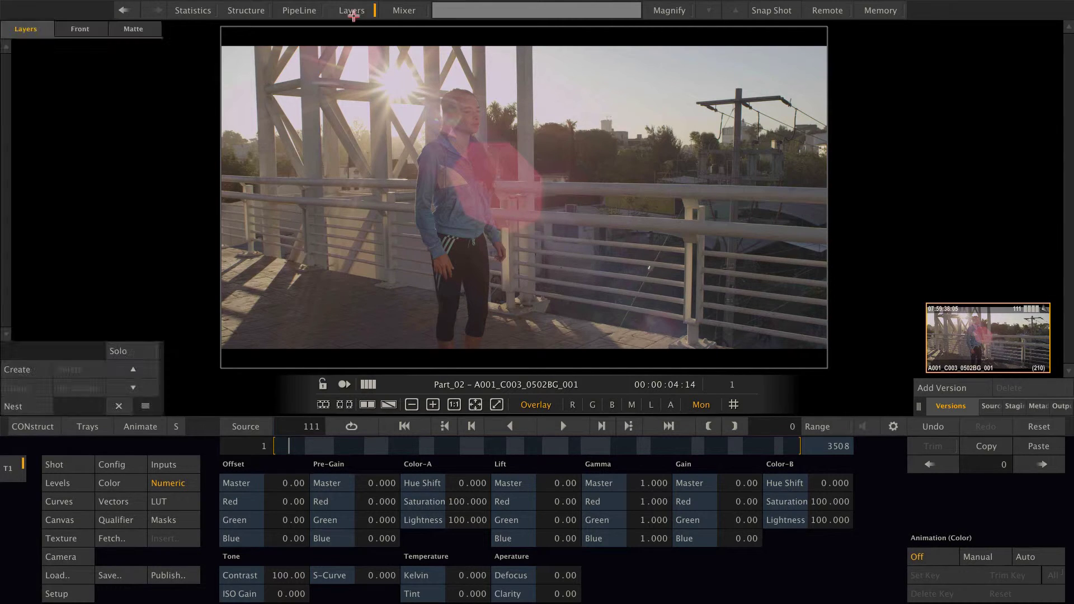
pyautogui.click(17, 369)
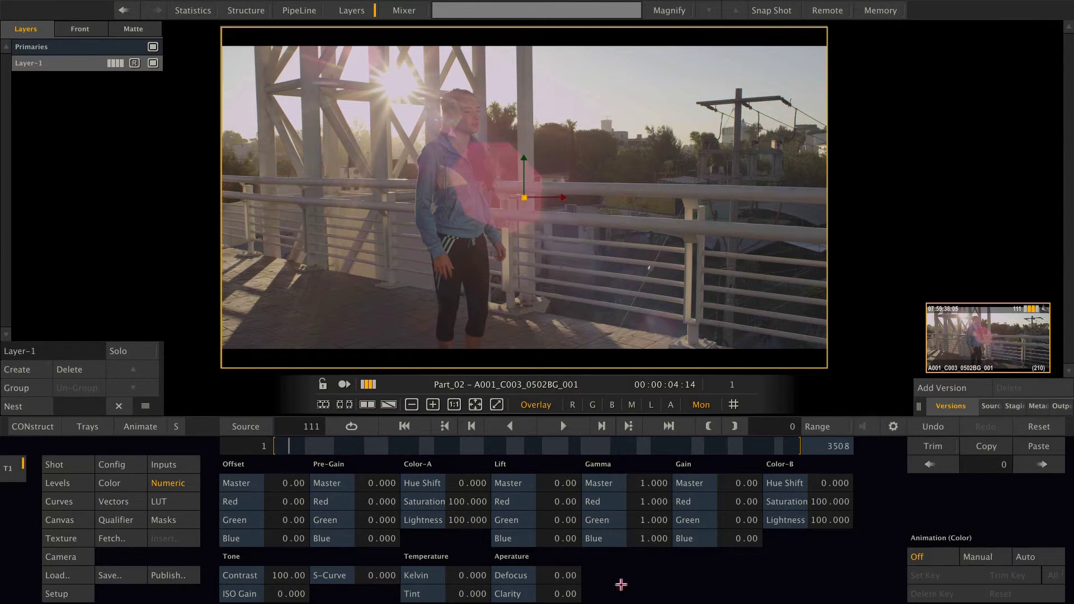
pyautogui.moveTo(644, 484); pyautogui.dragTo(634, 531)
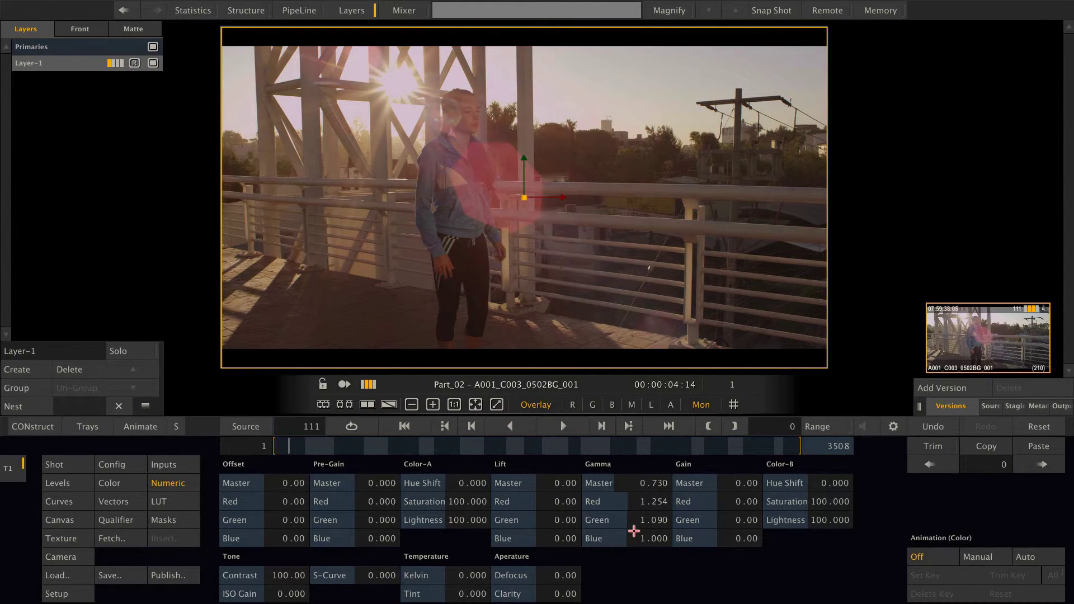
# - Add Layer-2 and set its Color-B Saturation to exactly 80.000
pyautogui.click(17, 370)
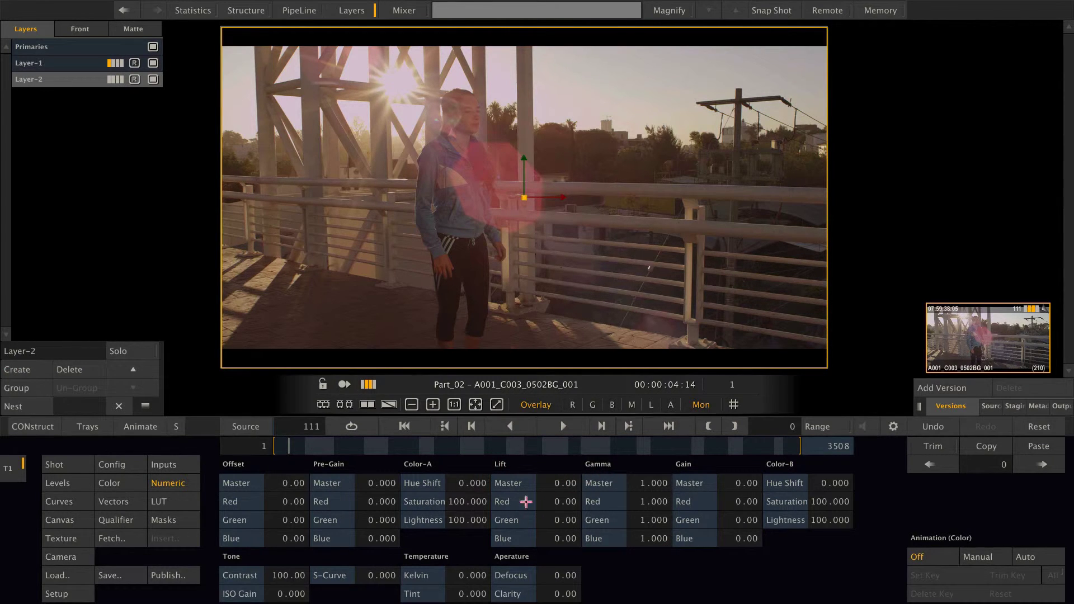
pyautogui.moveTo(826, 502); pyautogui.dragTo(827, 513)
pyautogui.click(835, 498)
pyautogui.click(806, 347)
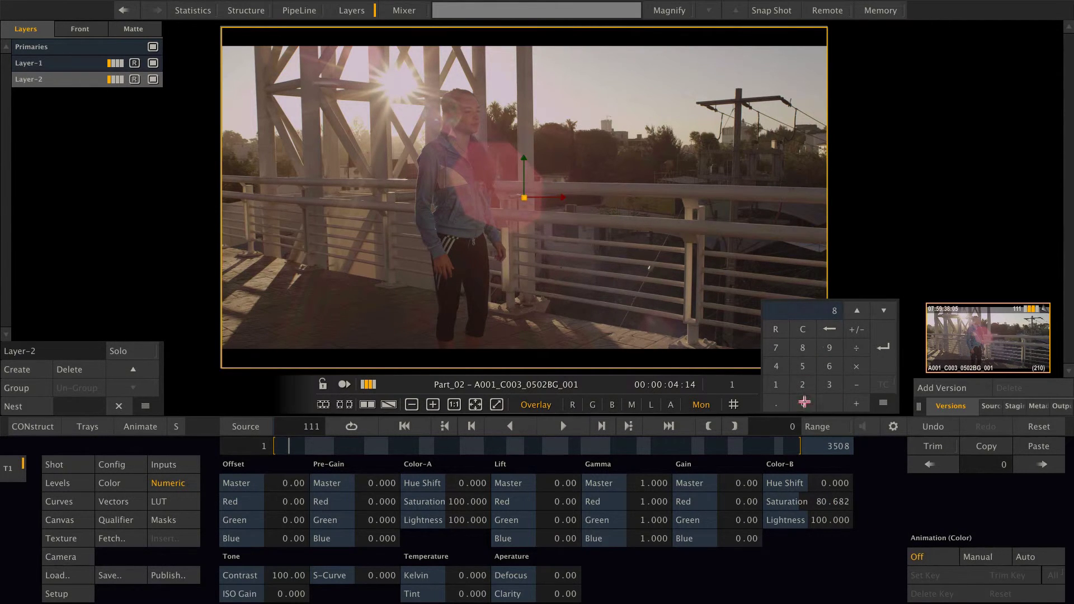
pyautogui.click(803, 403)
pyautogui.click(884, 347)
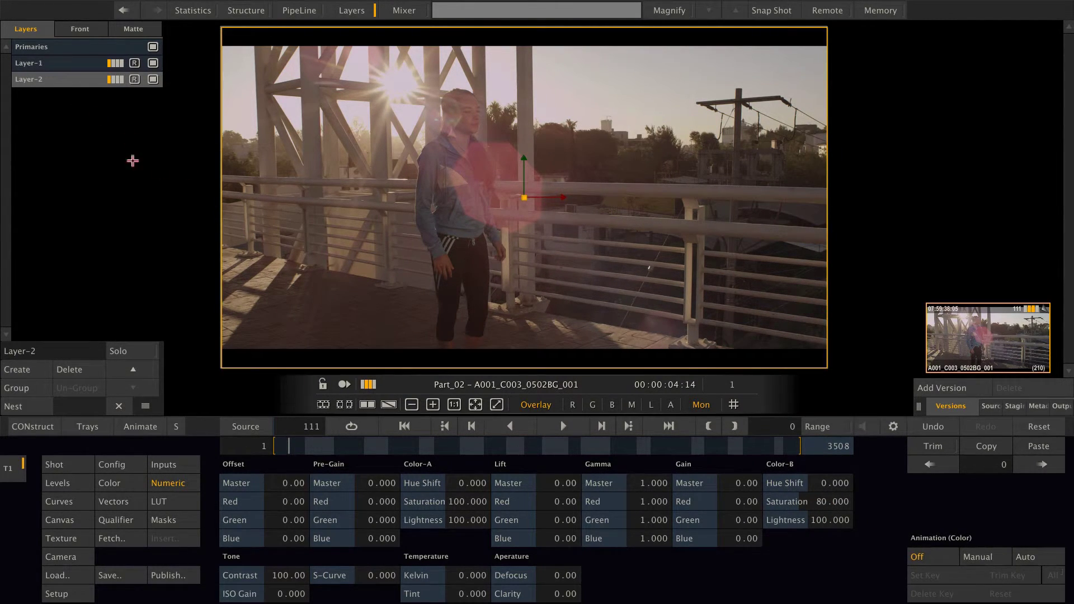
# - Drop Layer-1's grade onto footbridge shot A001_C006_0502QX_002, then undo it
pyautogui.click(62, 63)
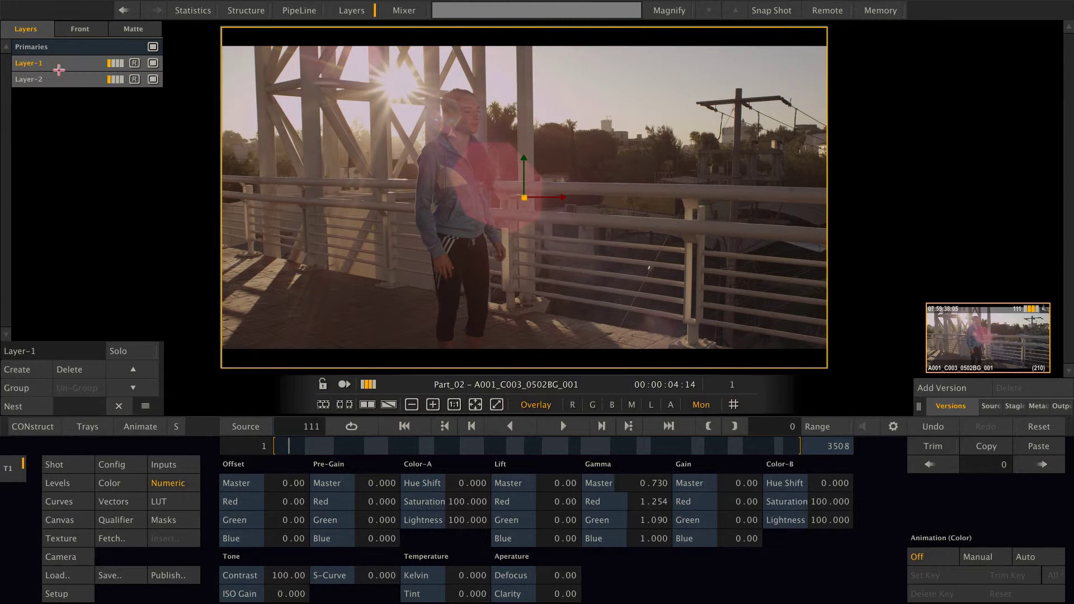
pyautogui.moveTo(59, 68); pyautogui.dragTo(79, 115)
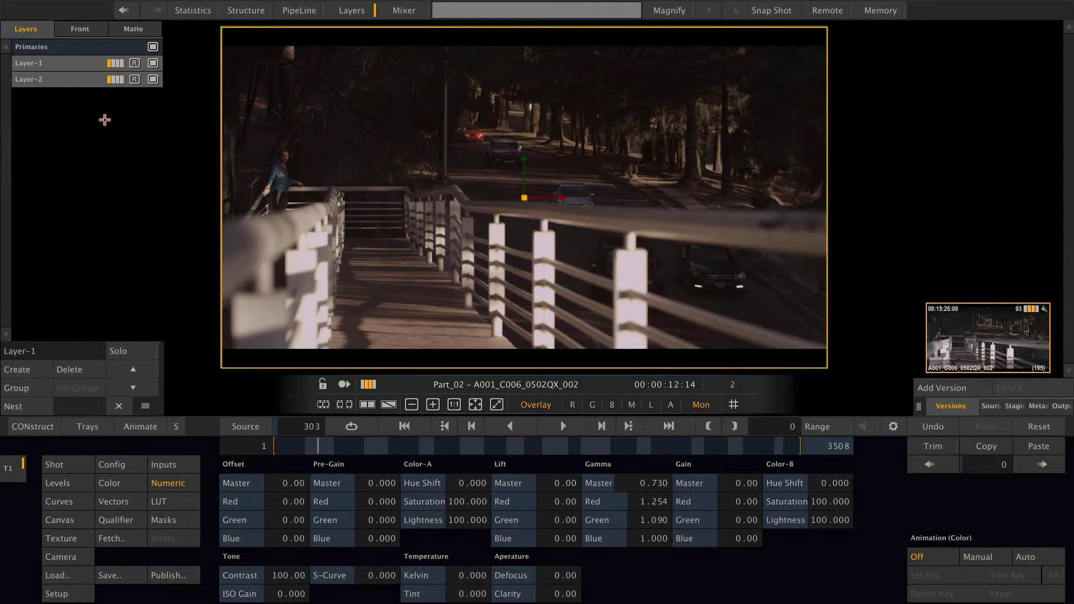
pyautogui.click(920, 424)
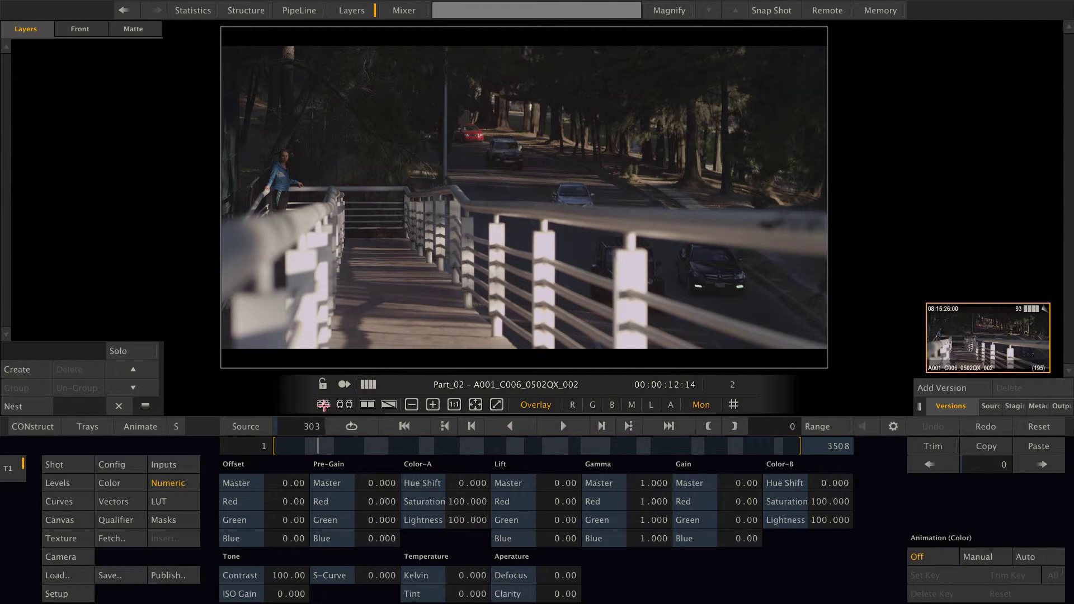
# - Show the filmstrip and load bridge shot A001_C003_0502BG_001 to check its layers
pyautogui.click(324, 405)
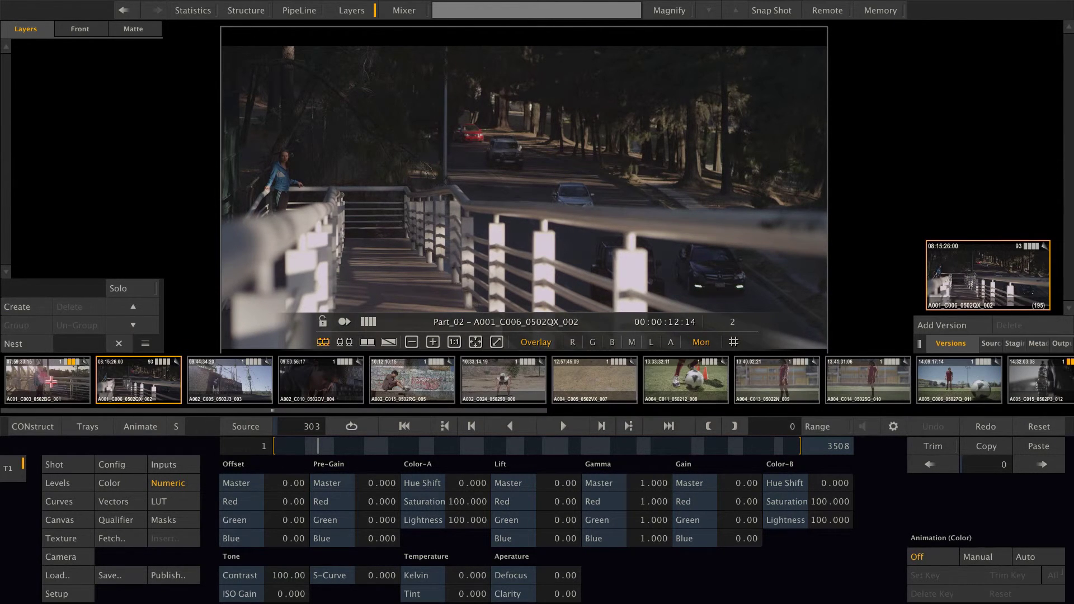
pyautogui.click(51, 382)
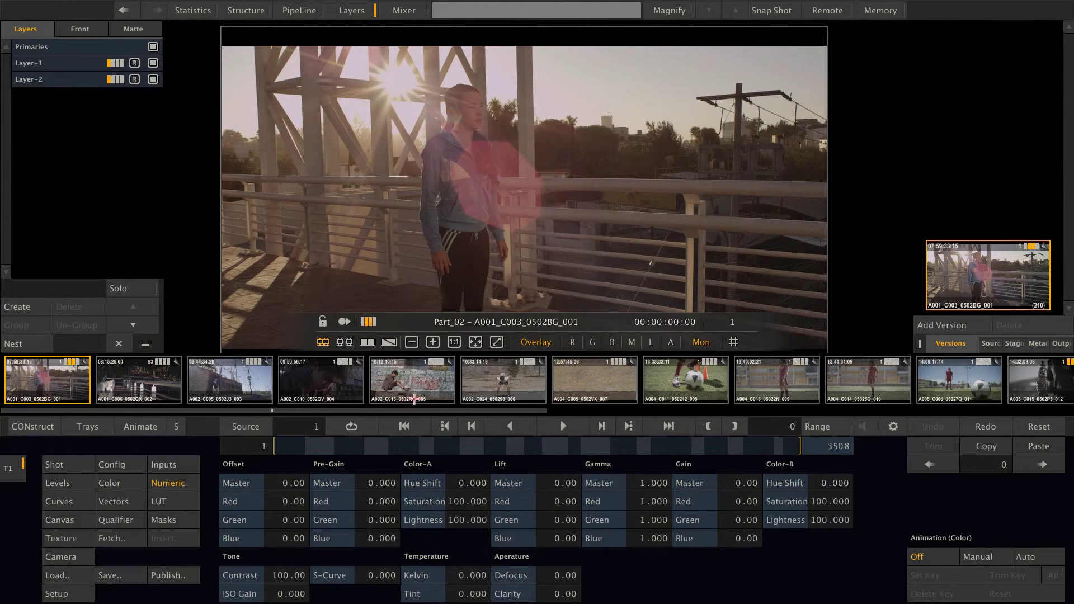
pyautogui.click(429, 396)
pyautogui.click(61, 385)
pyautogui.click(41, 81)
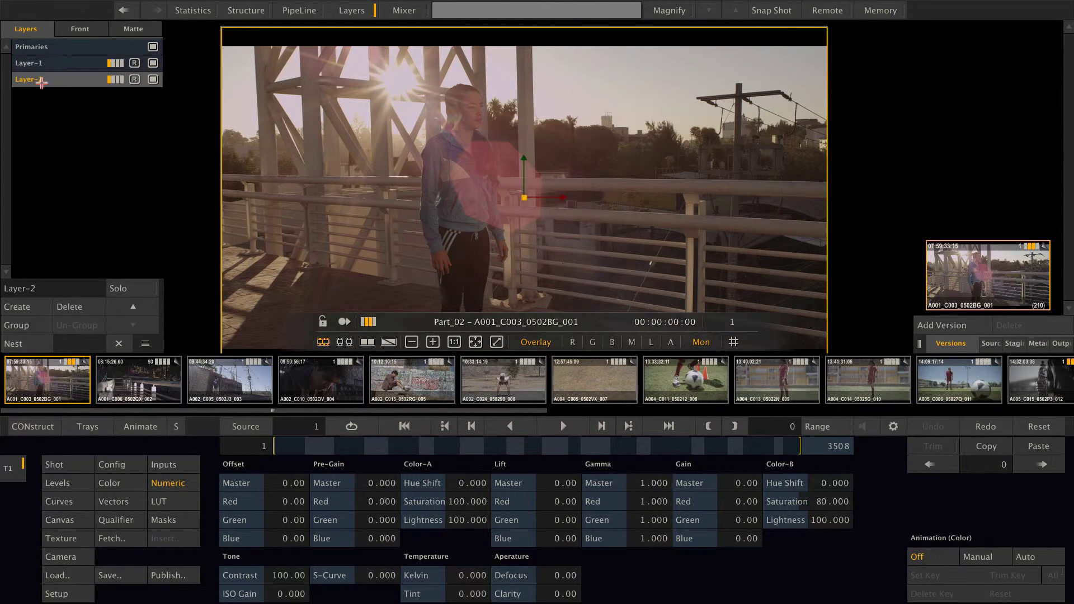
# - Copy Layer-1's grade onto the walkway shot, then undo the stray copy
pyautogui.click(43, 66)
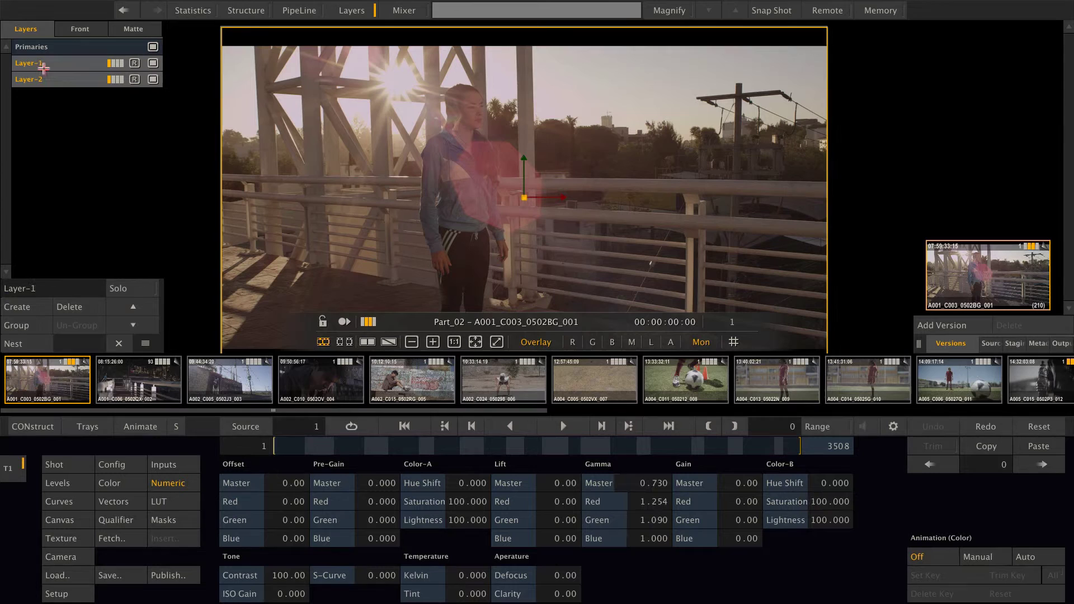
pyautogui.moveTo(33, 64); pyautogui.dragTo(144, 382)
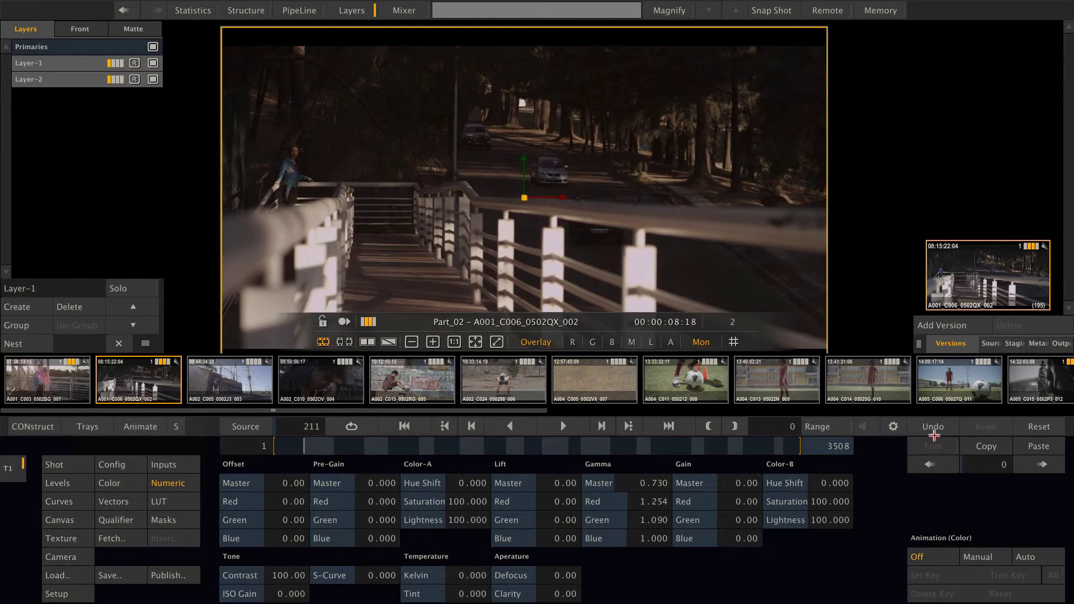
pyautogui.click(931, 428)
# - Apply Layer-1's grade to footballer shot A004_C013_05022N_009 from the filmstrip
pyautogui.click(55, 382)
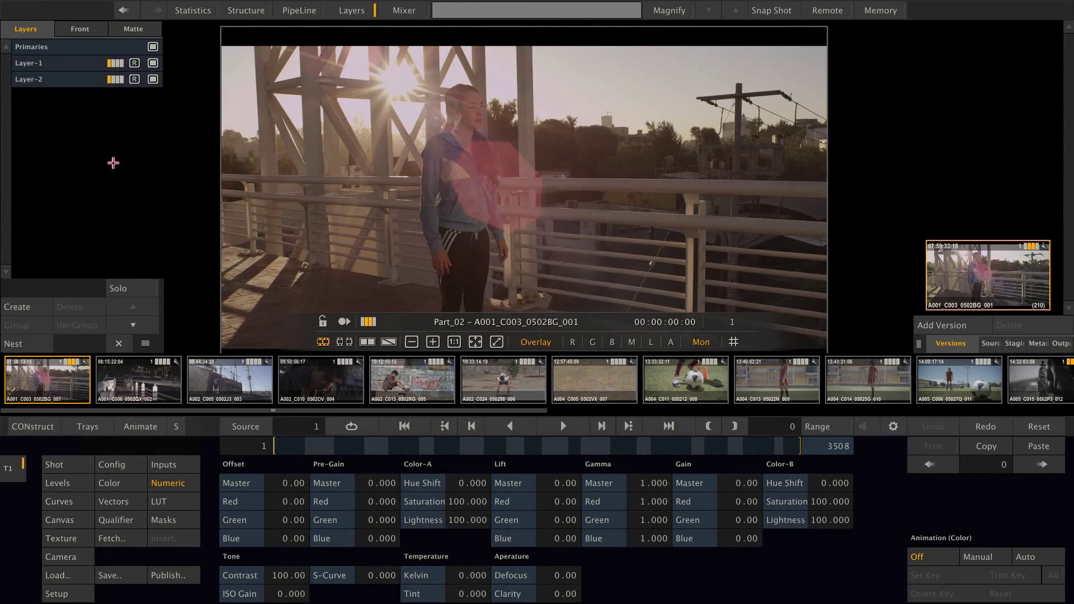
pyautogui.click(61, 79)
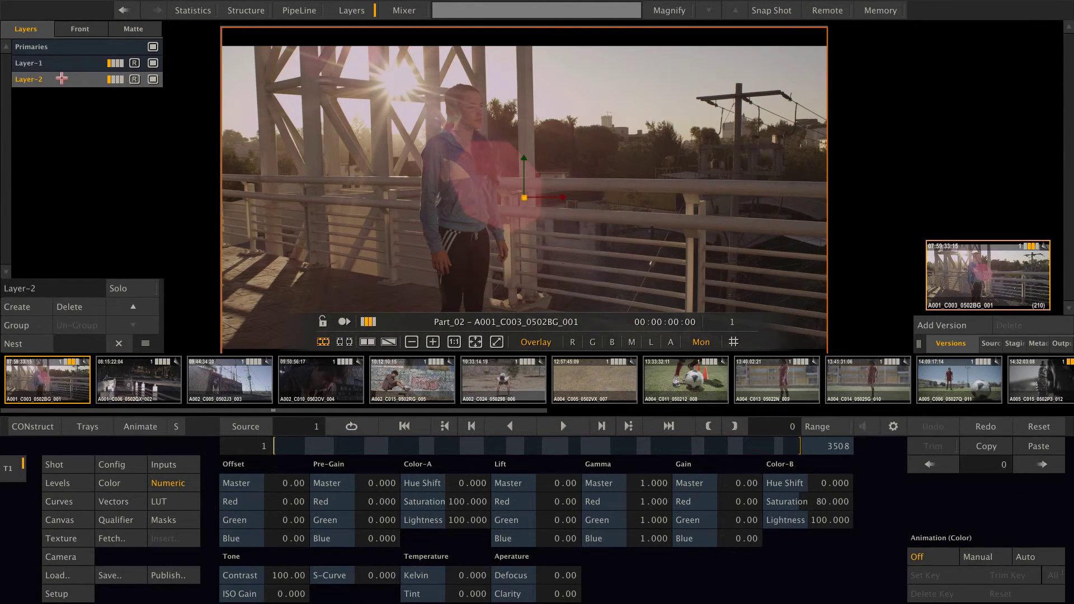
pyautogui.moveTo(45, 63); pyautogui.dragTo(145, 385)
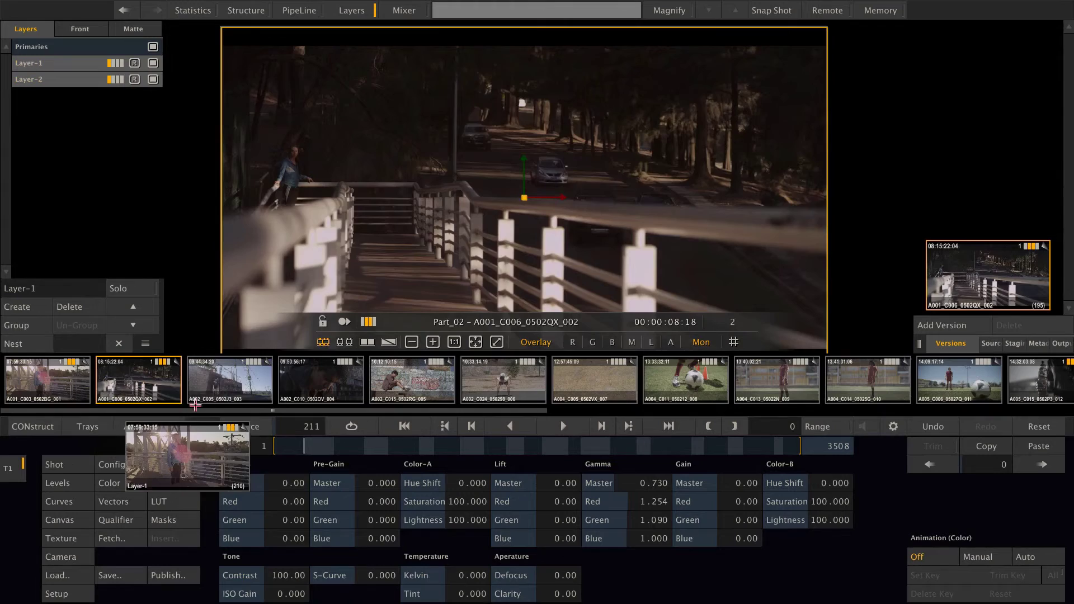
pyautogui.moveTo(195, 405); pyautogui.dragTo(766, 379)
pyautogui.click(785, 380)
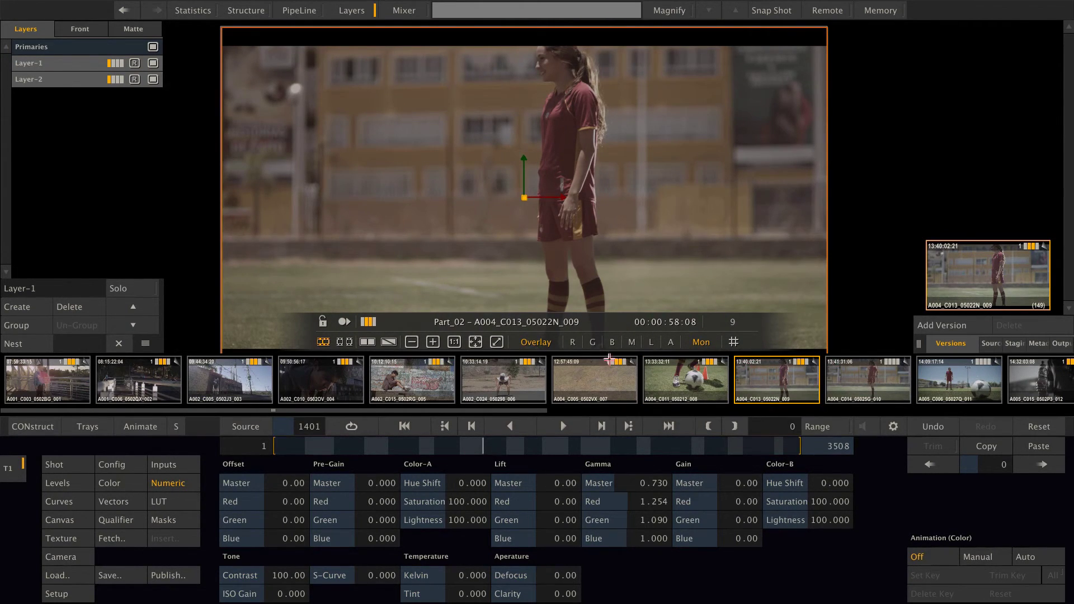
# - Scrub through several timeline shots, then return to Part_02's project overview
pyautogui.click(354, 446)
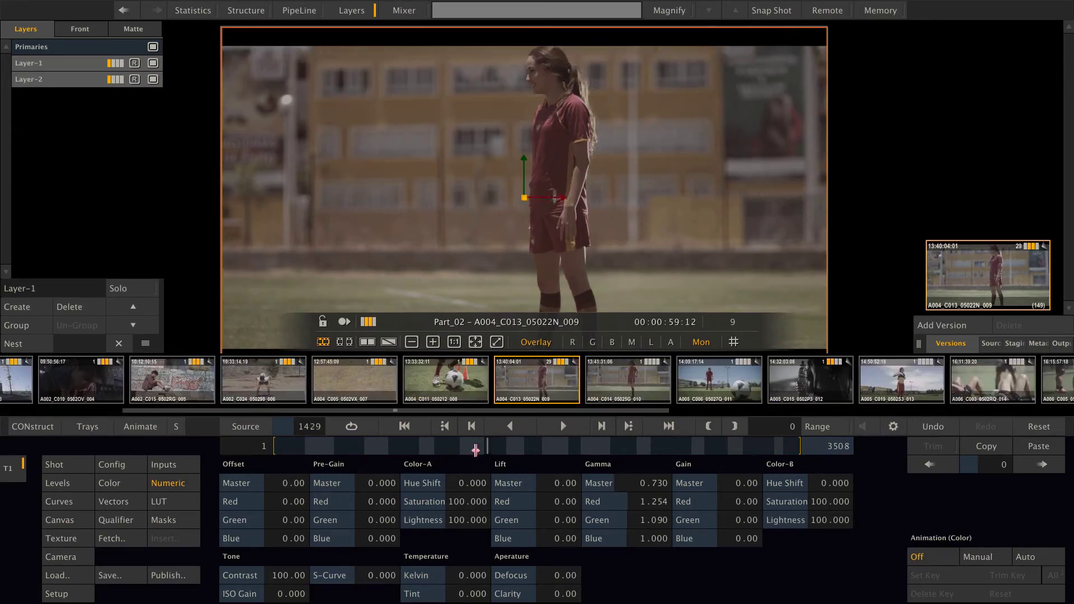
pyautogui.moveTo(354, 445)
pyautogui.mouseDown()
pyautogui.moveTo(563, 446)
pyautogui.moveTo(594, 463)
pyautogui.moveTo(491, 446)
pyautogui.moveTo(367, 446)
pyautogui.mouseUp()
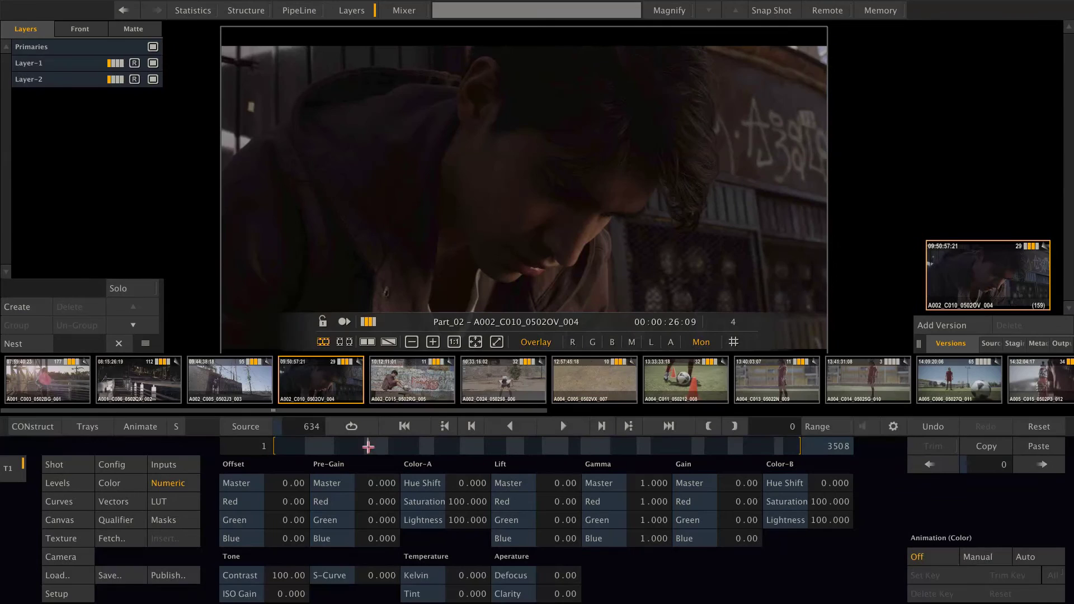
pyautogui.click(24, 425)
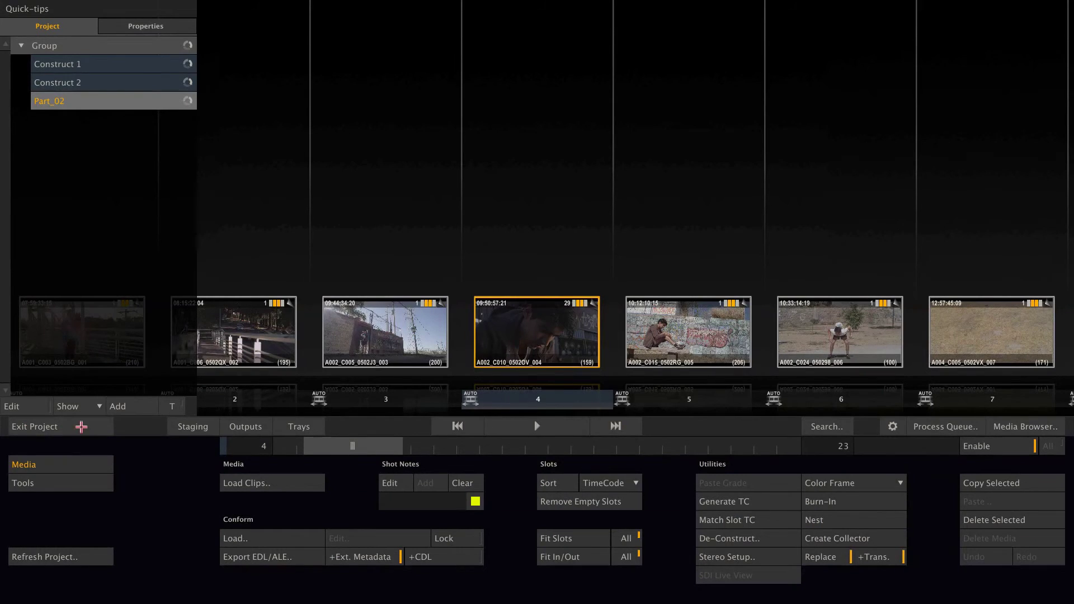